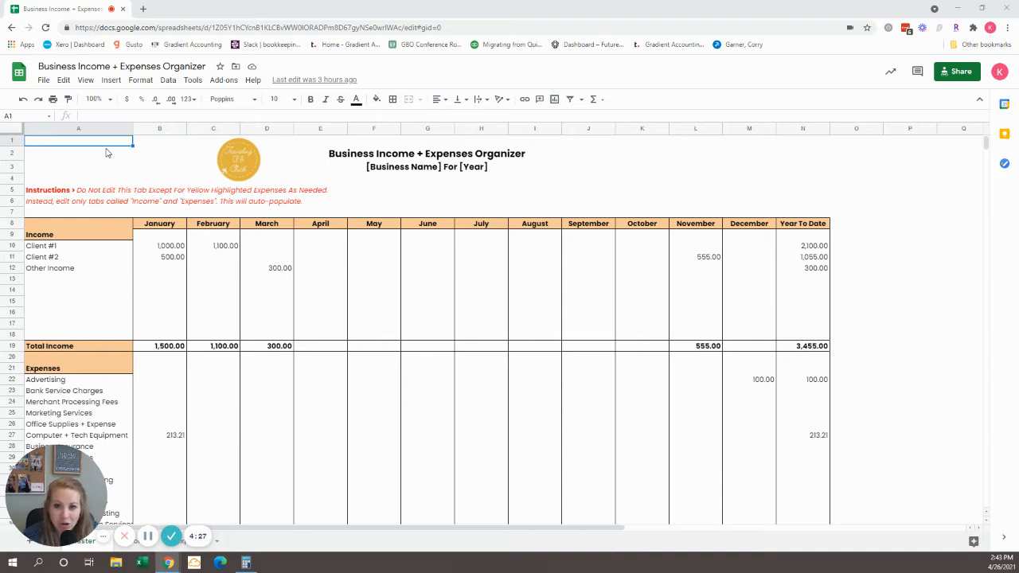
Step: Make a copy of the organizer spreadsheet named "Gradient Accounting Business Income + Expenses Organizer"
left_click(44, 81)
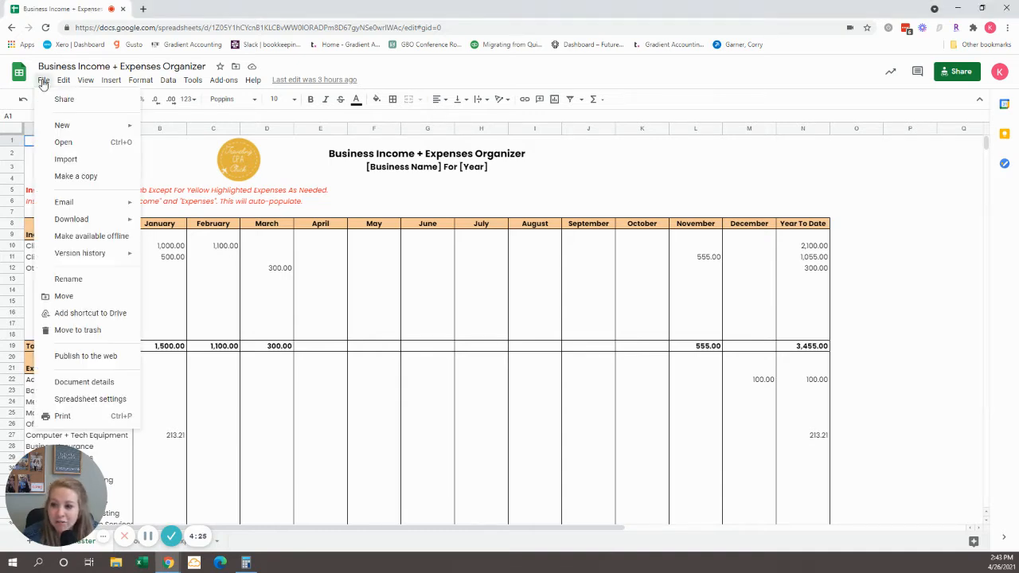
left_click(77, 176)
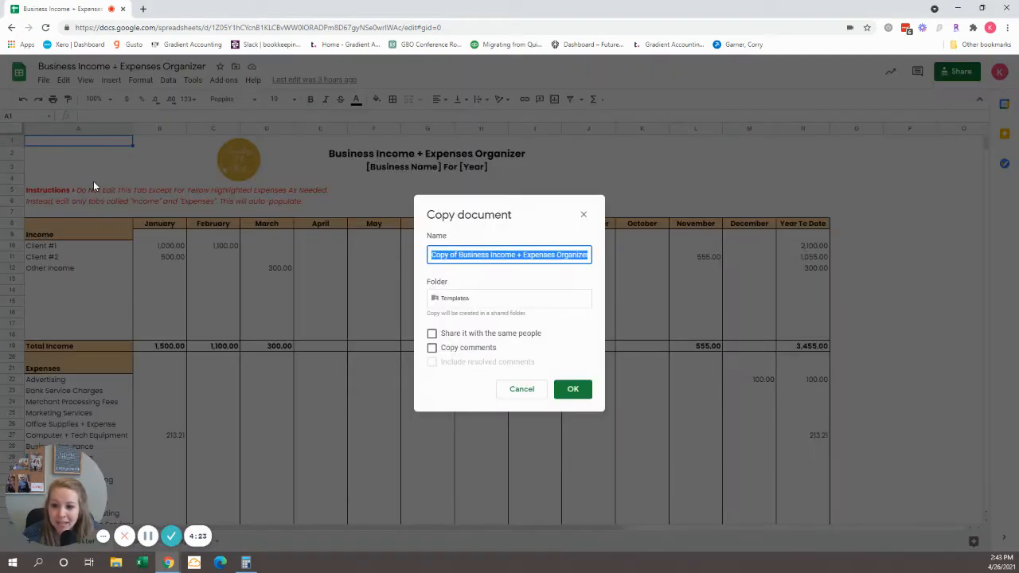
left_click(459, 255)
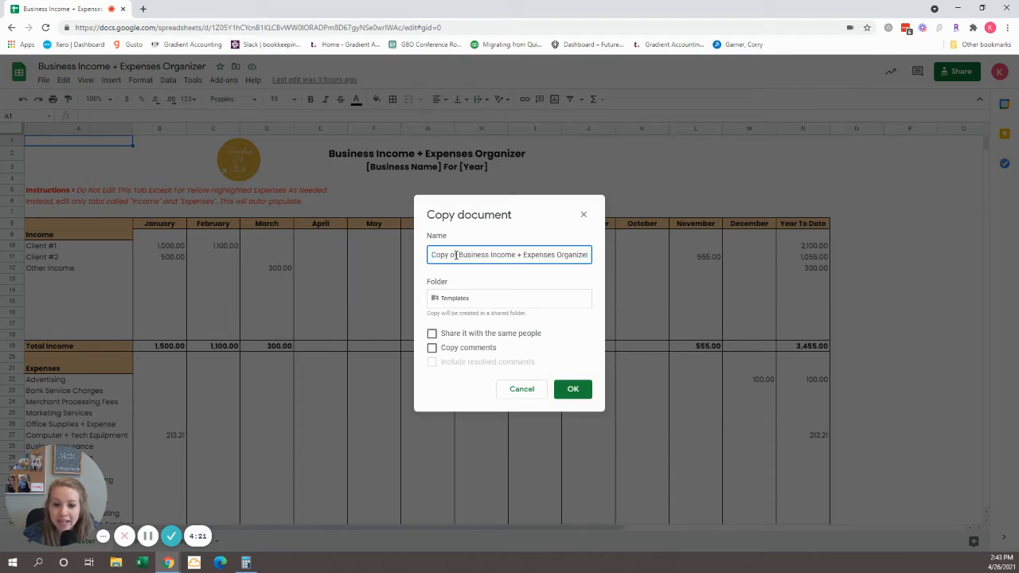
left_click_drag(456, 255, 415, 263)
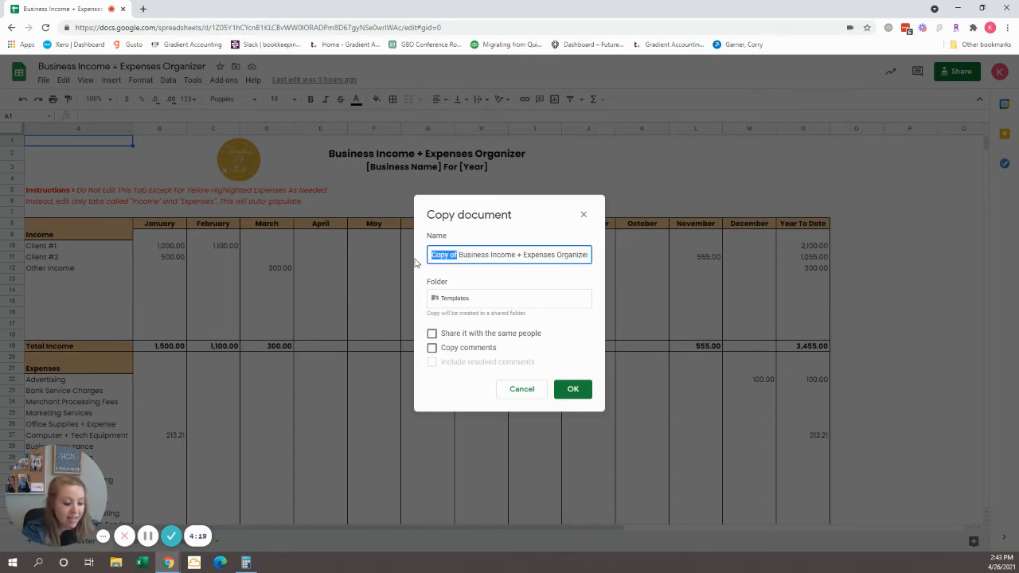
type("Gradient ")
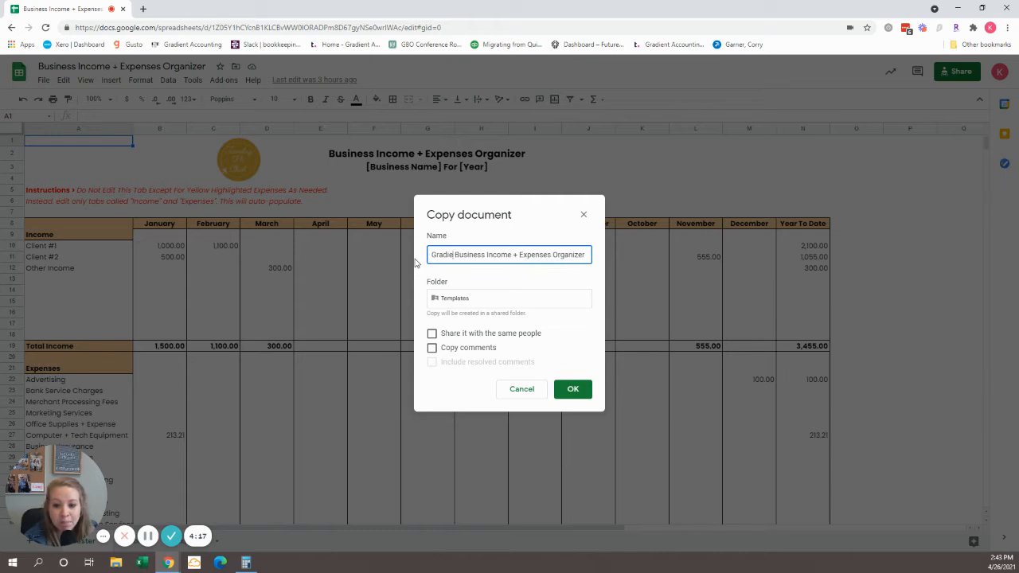
type("Accounting")
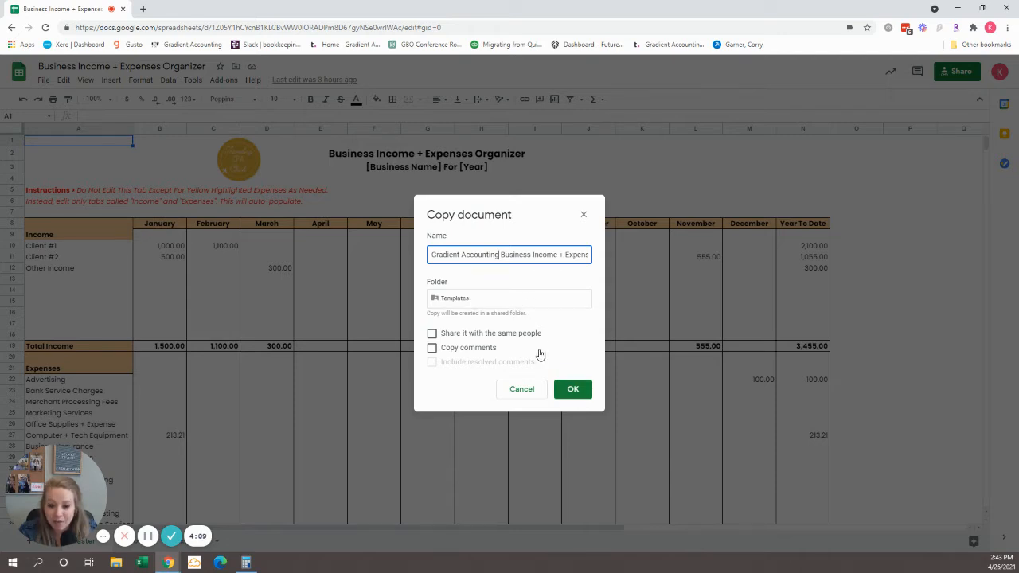
left_click(571, 391)
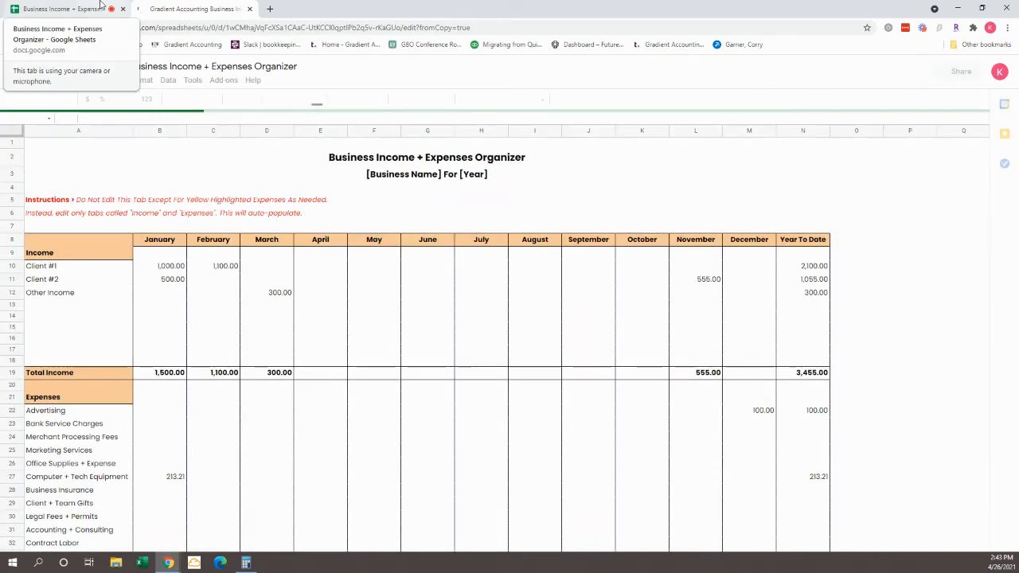
Step: Return to the original organizer spreadsheet and look at its available download formats
left_click(100, 5)
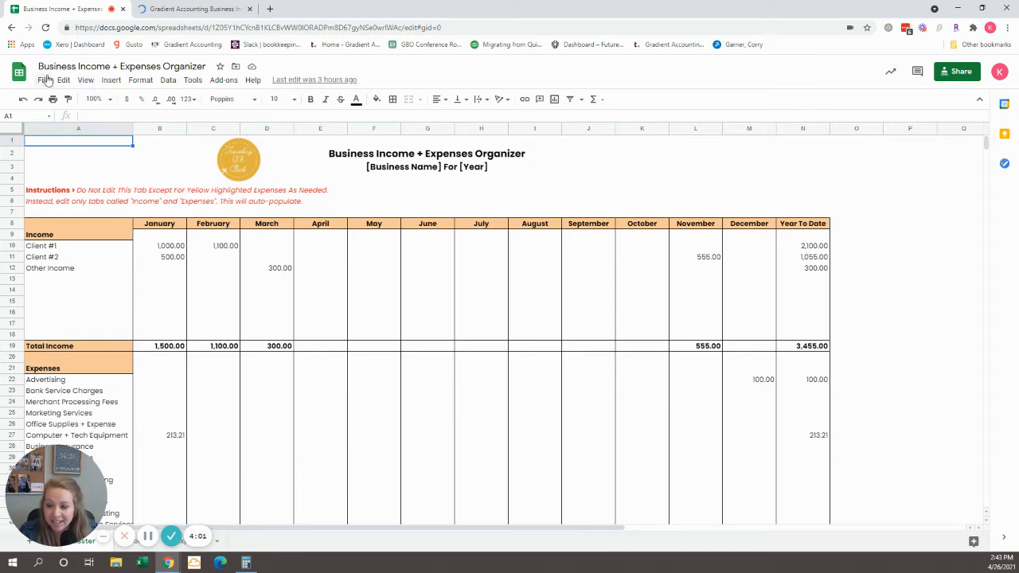
left_click(44, 81)
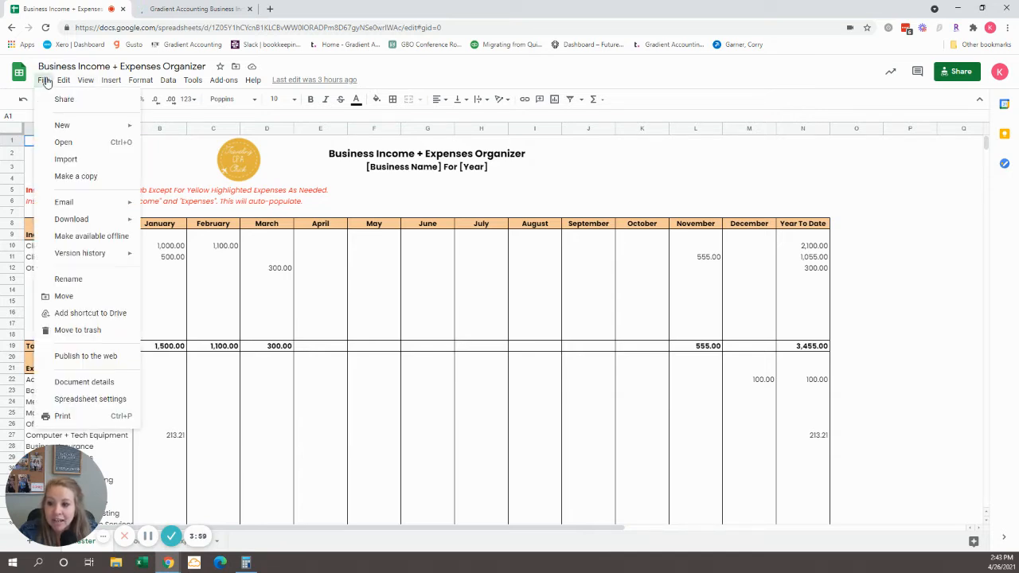
mouse_move(91, 219)
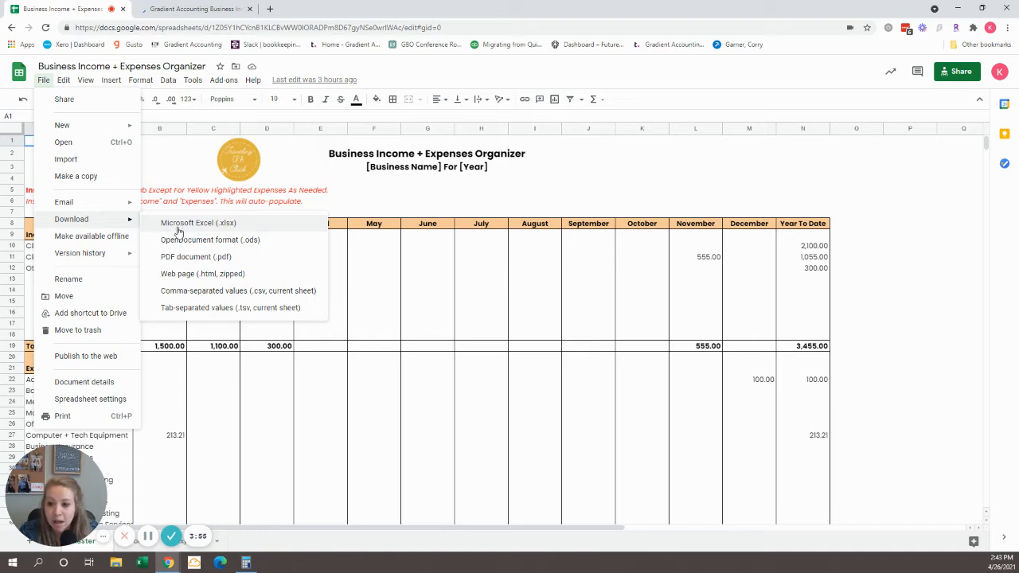
left_click(344, 236)
Step: In the copied spreadsheet, replace the business name and year placeholders in the subtitle so it reads "Gradient Accounting For 2021"
left_click(192, 8)
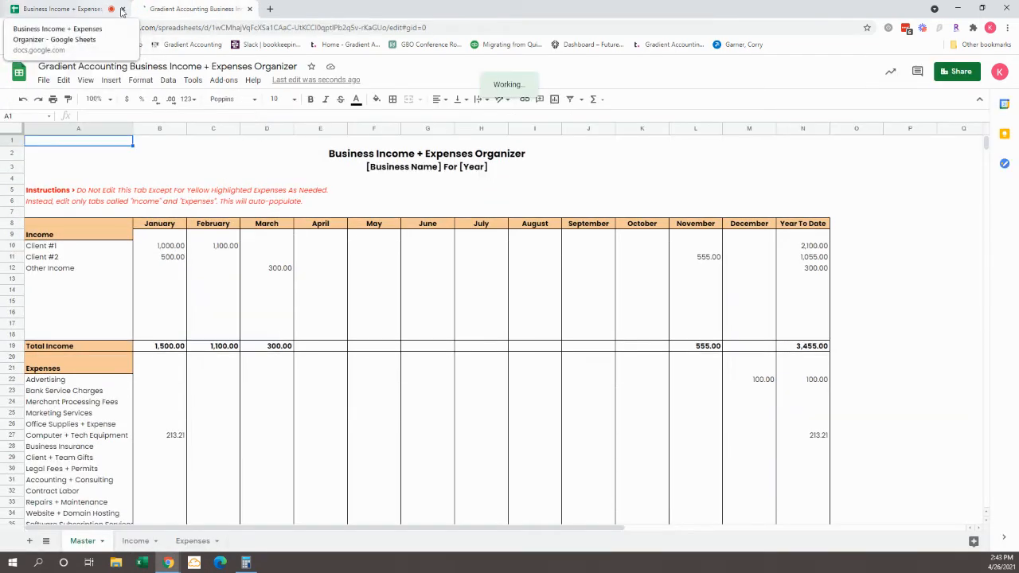
left_click(366, 170)
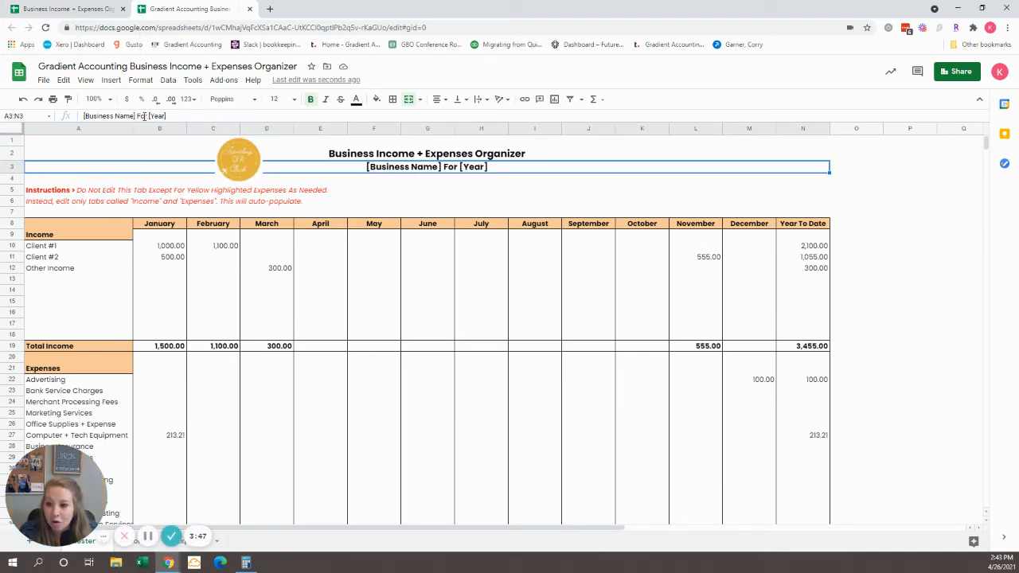
left_click_drag(136, 115, 83, 116)
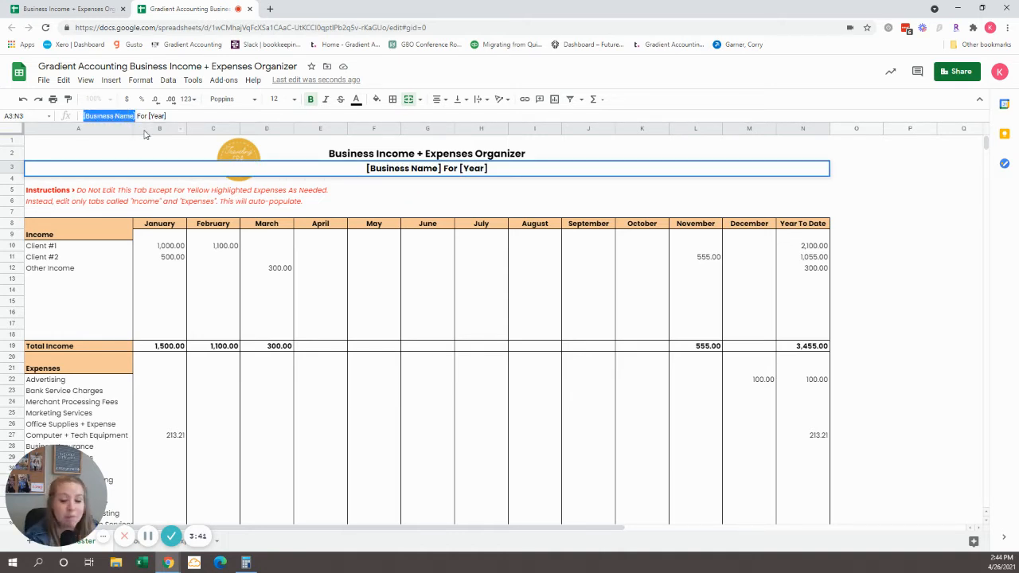
type("Gradient Accounting")
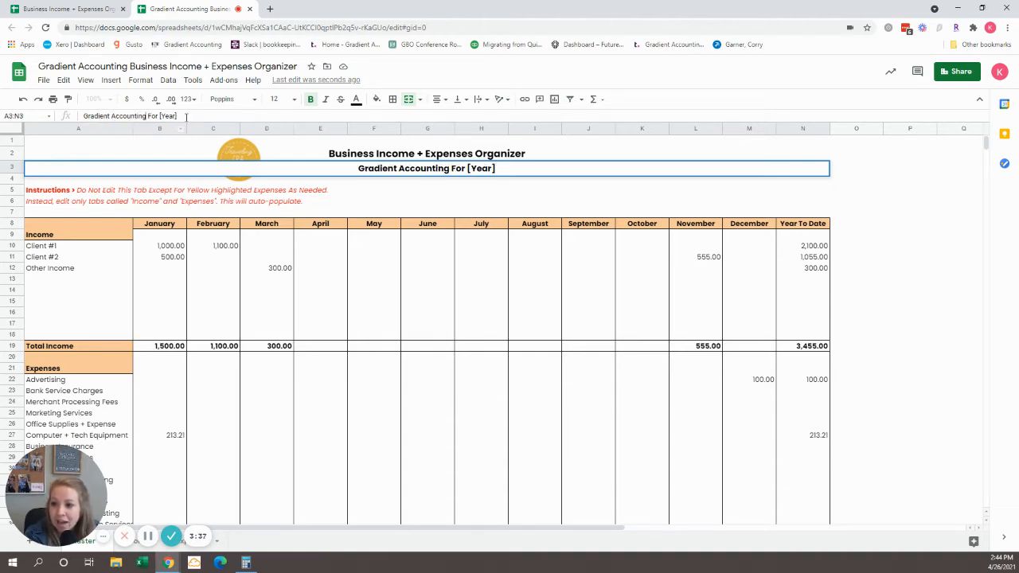
left_click_drag(181, 116, 160, 115)
type("2")
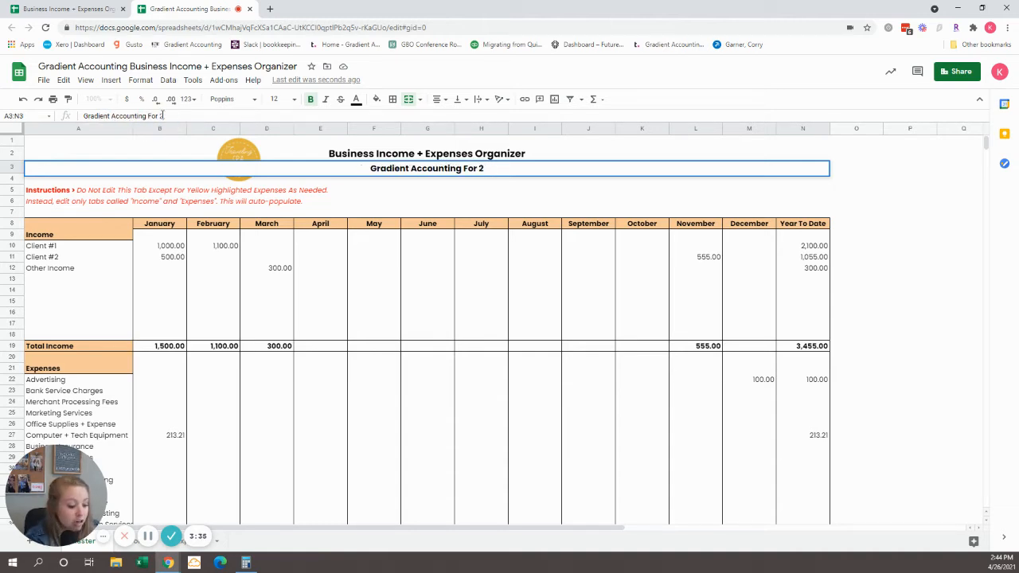
type("021")
key("Return")
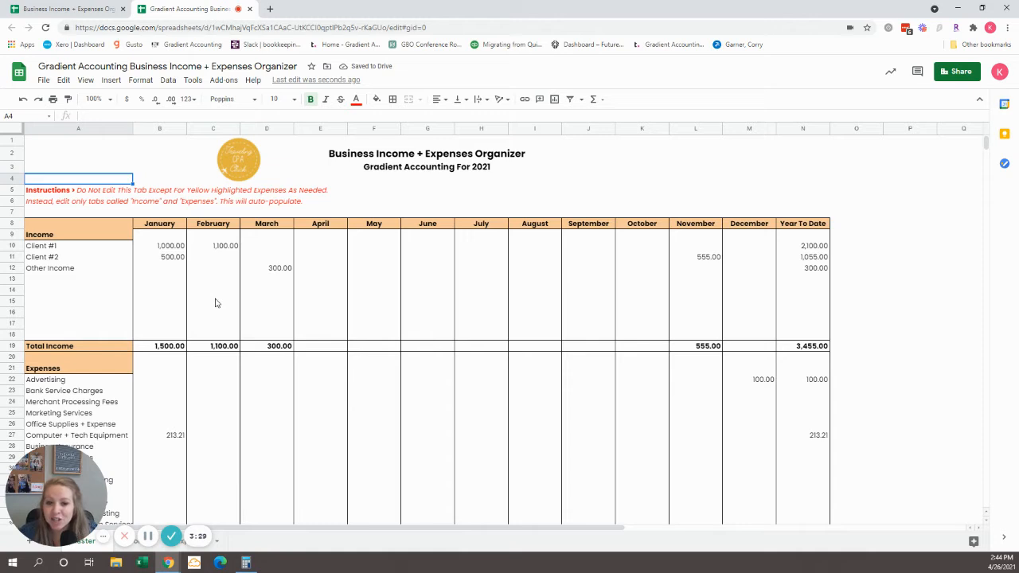
Step: Examine the Total Income row's formulas for January, February, March and Year To Date
left_click(102, 350)
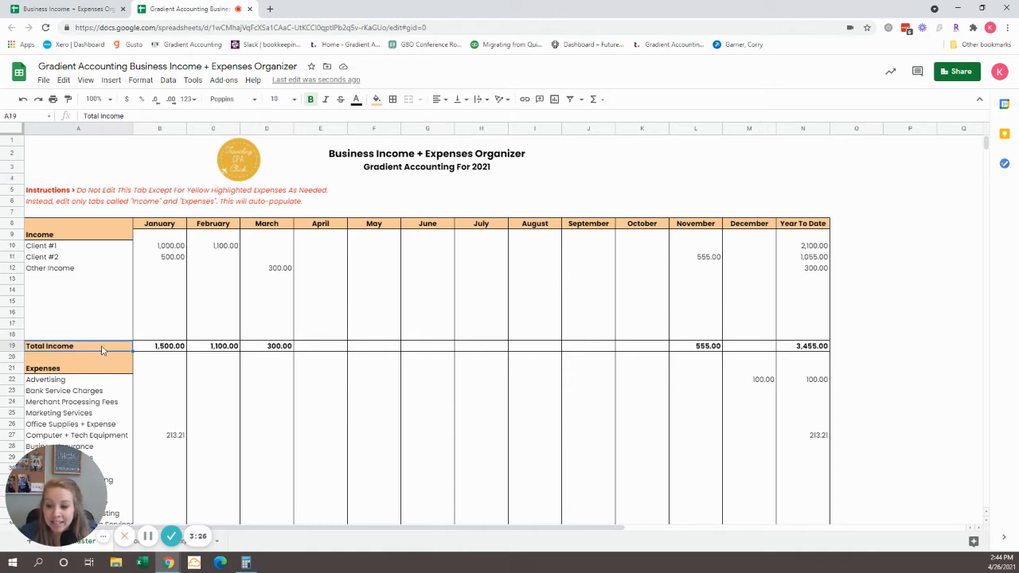
left_click(155, 350)
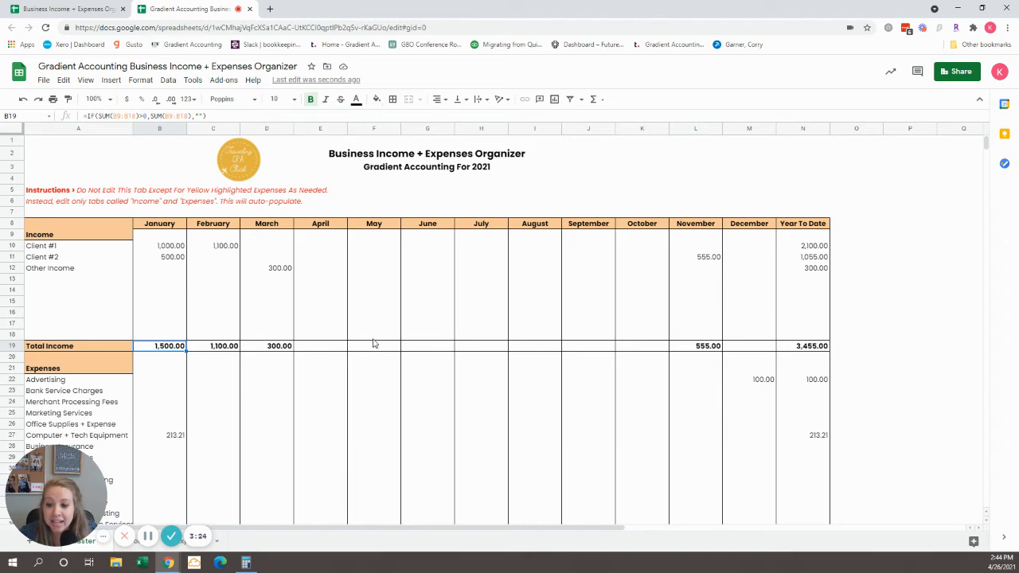
left_click(196, 349)
left_click(265, 348)
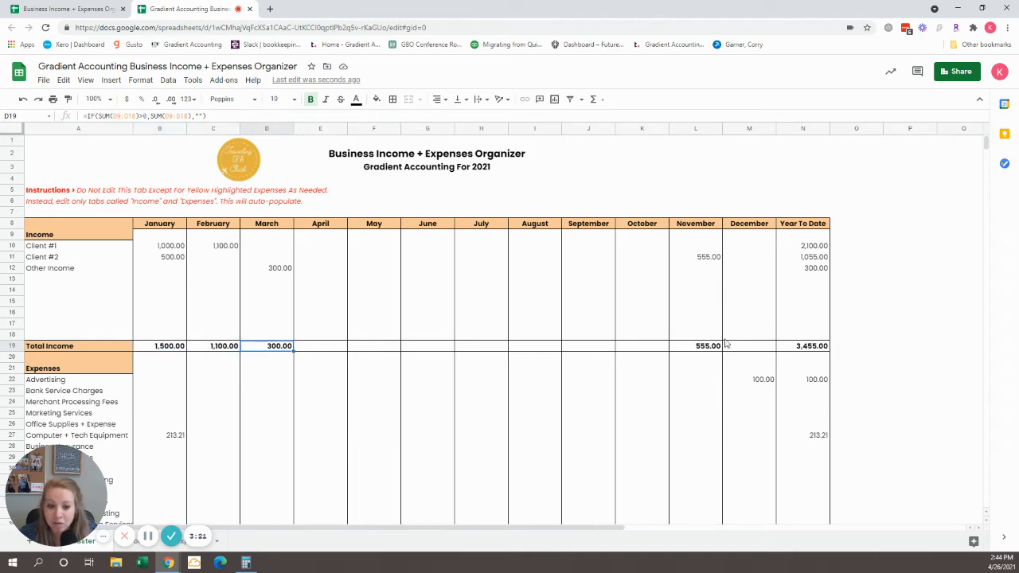
left_click(812, 348)
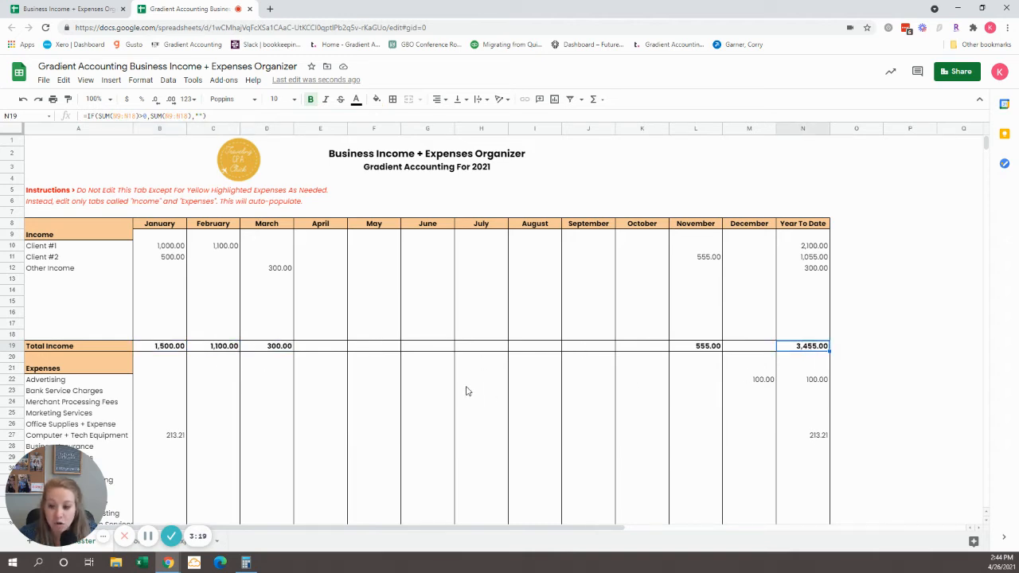
Step: Examine the Total Expenses row's formulas for January, February, March and Year To Date
scroll(468, 390, "down", 4)
scroll(468, 391, "down", 2)
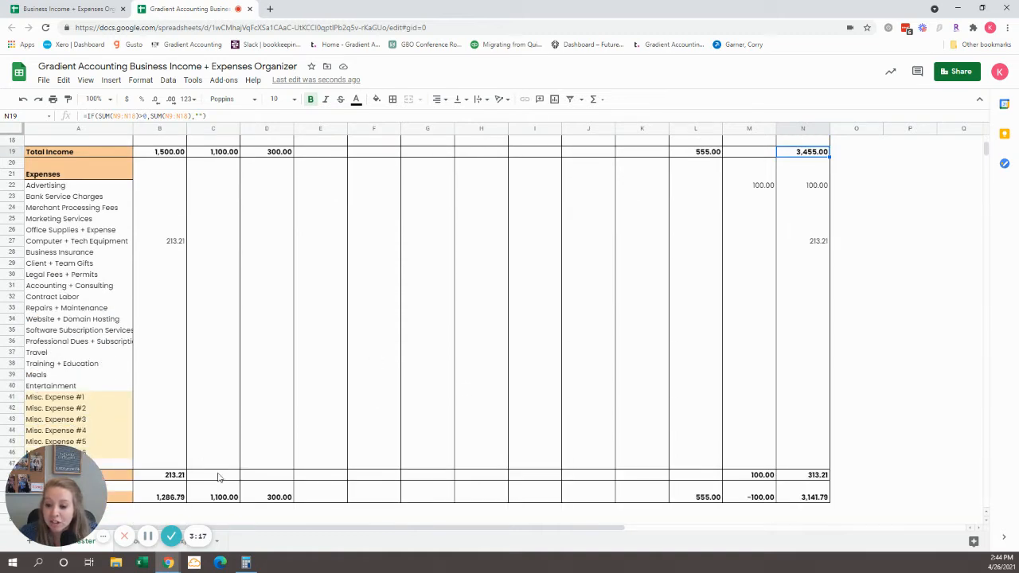
left_click(168, 475)
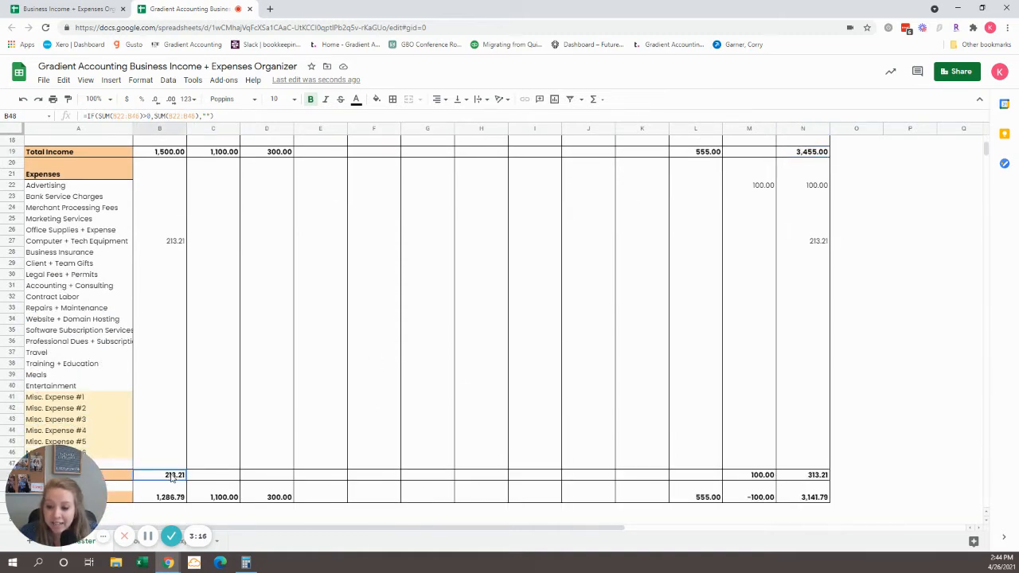
left_click(223, 476)
left_click(277, 478)
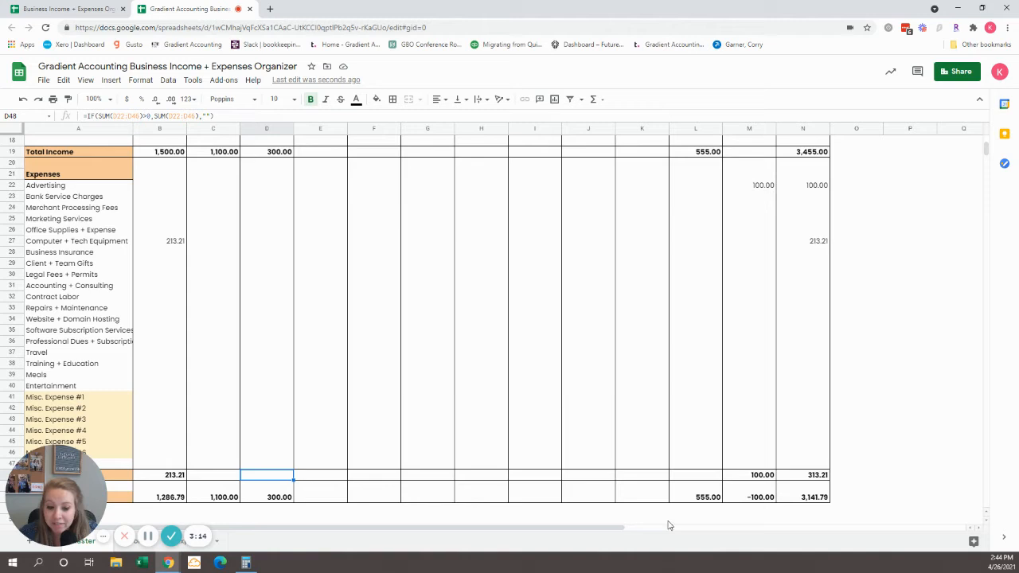
left_click(806, 476)
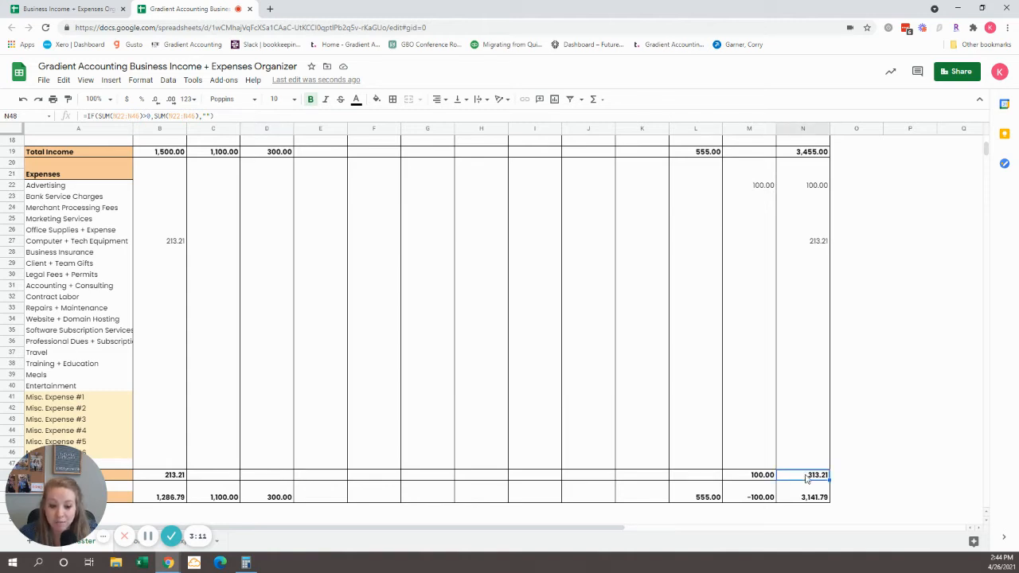
Step: Examine the Net Profit / (Loss) row for January, February and Year To Date, and return to the sheet's beginning
scroll(186, 502, "down", 3)
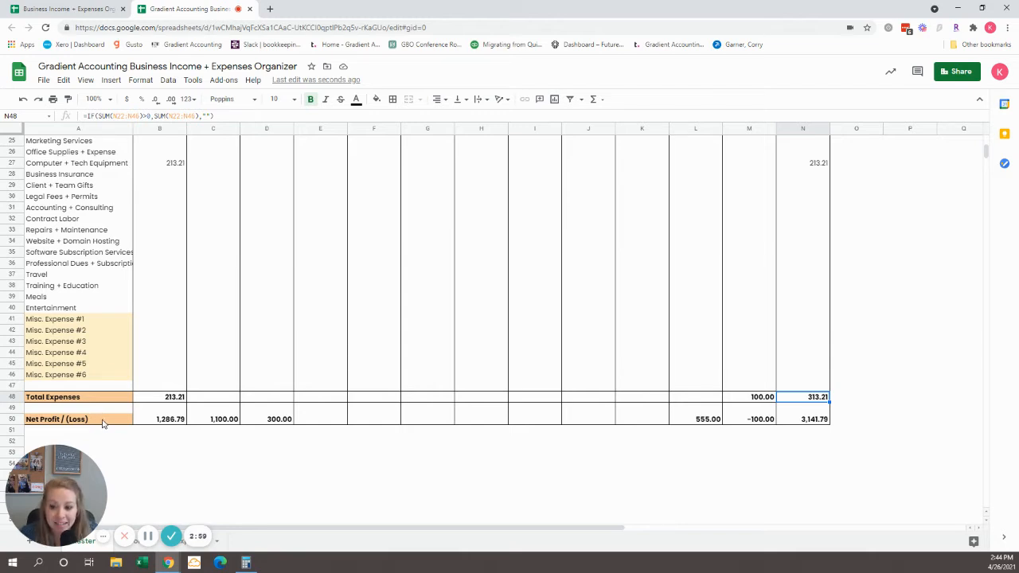
left_click(170, 422)
left_click(219, 423)
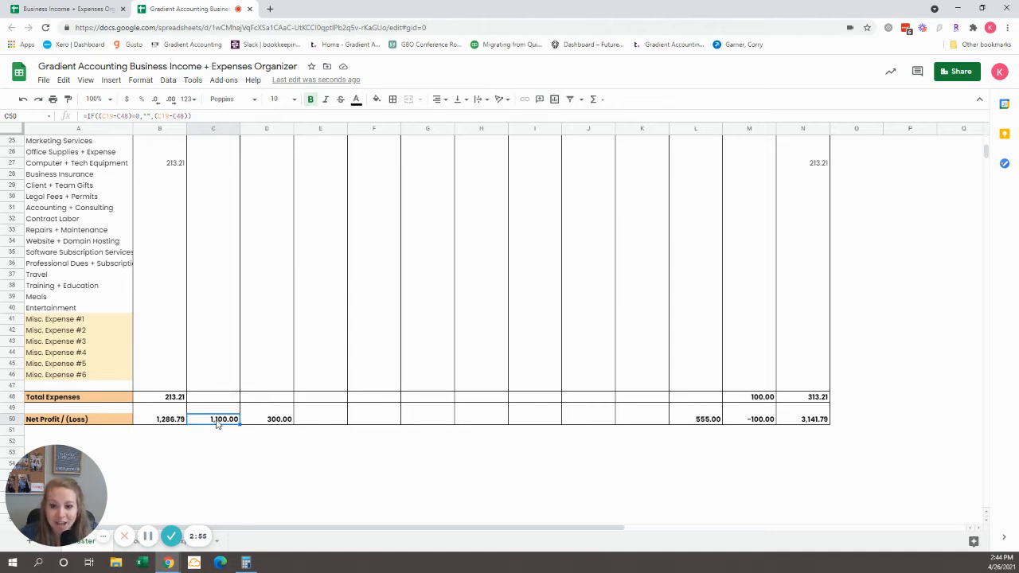
left_click(810, 425)
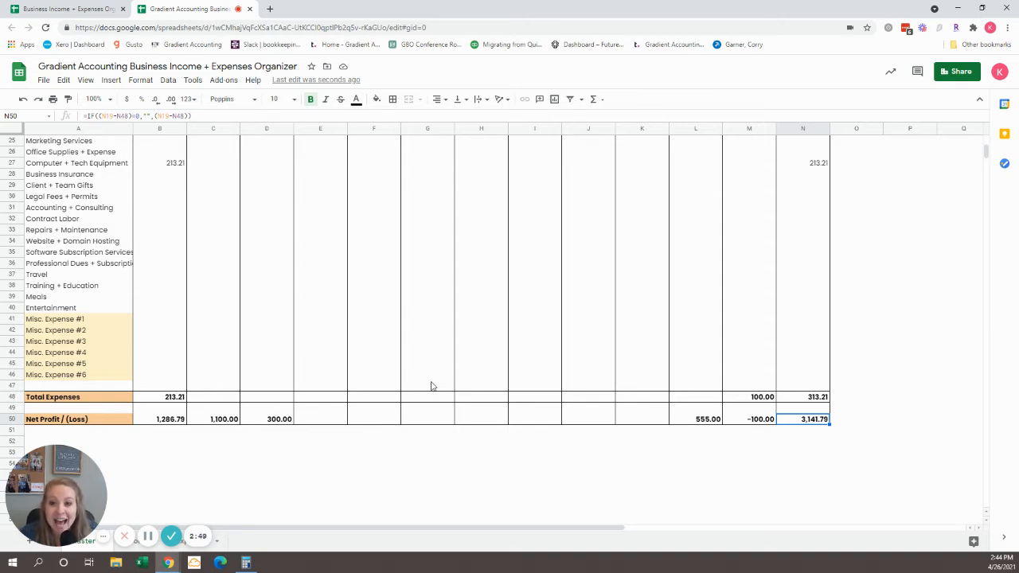
scroll(416, 387, "up", 7)
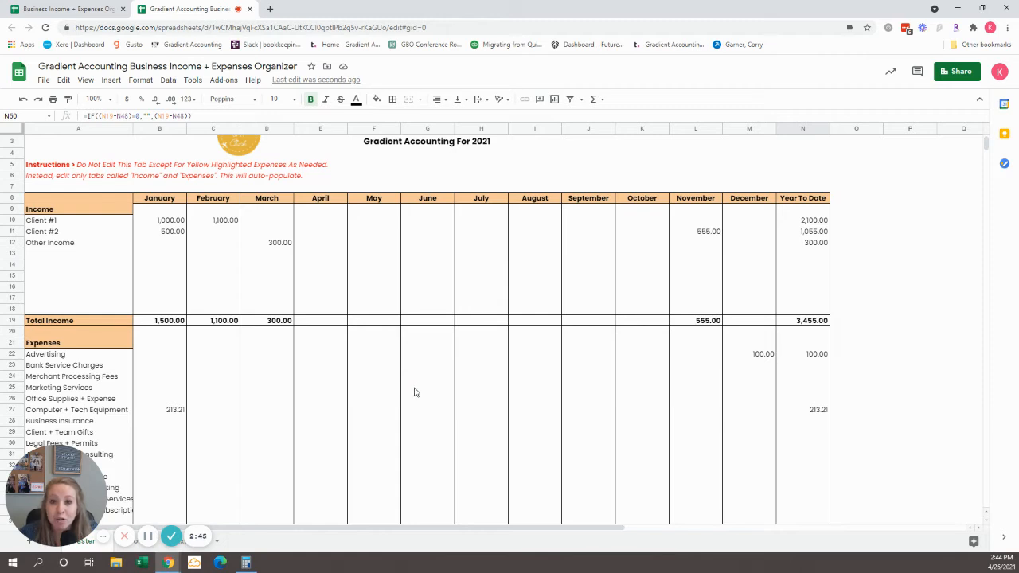
scroll(418, 392, "up", 1)
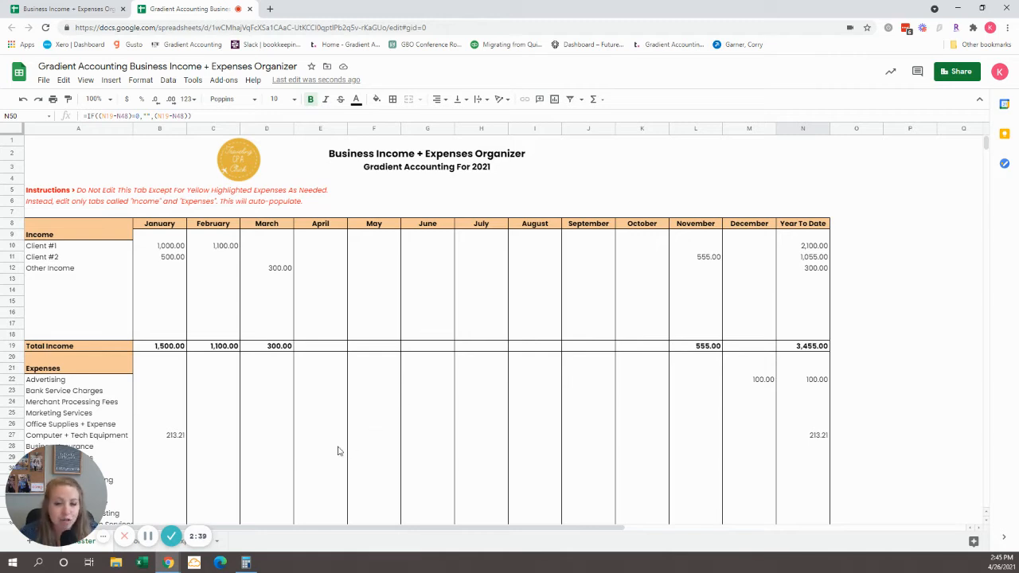
Step: Open the Income sheet
left_click_drag(53, 478, 39, 443)
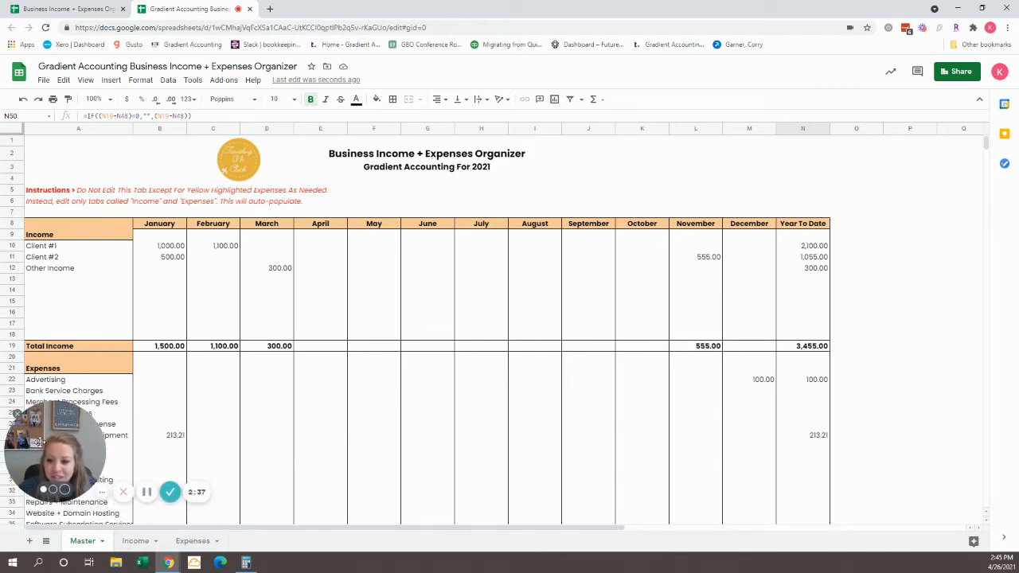
left_click(134, 541)
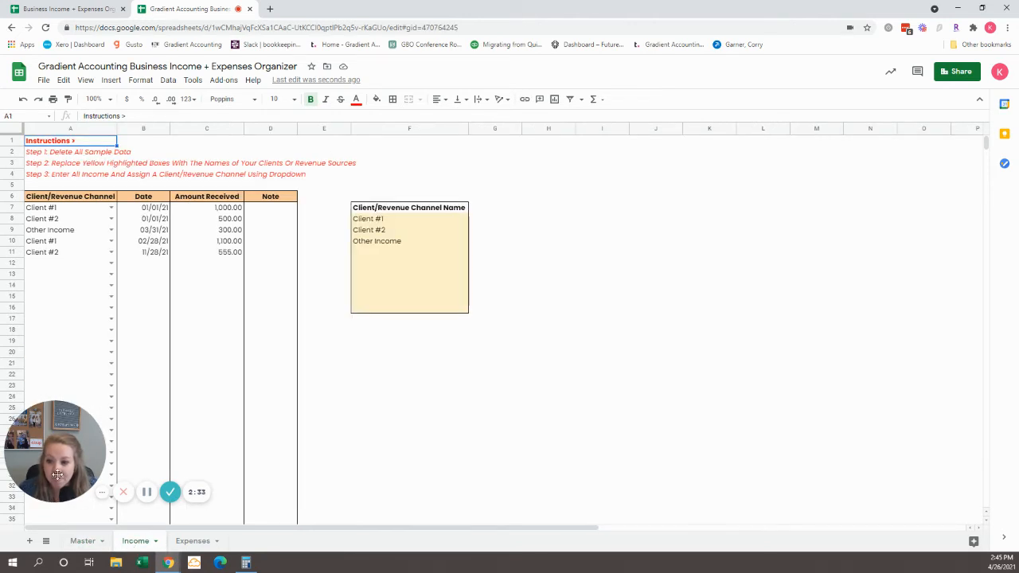
left_click_drag(58, 474, 59, 519)
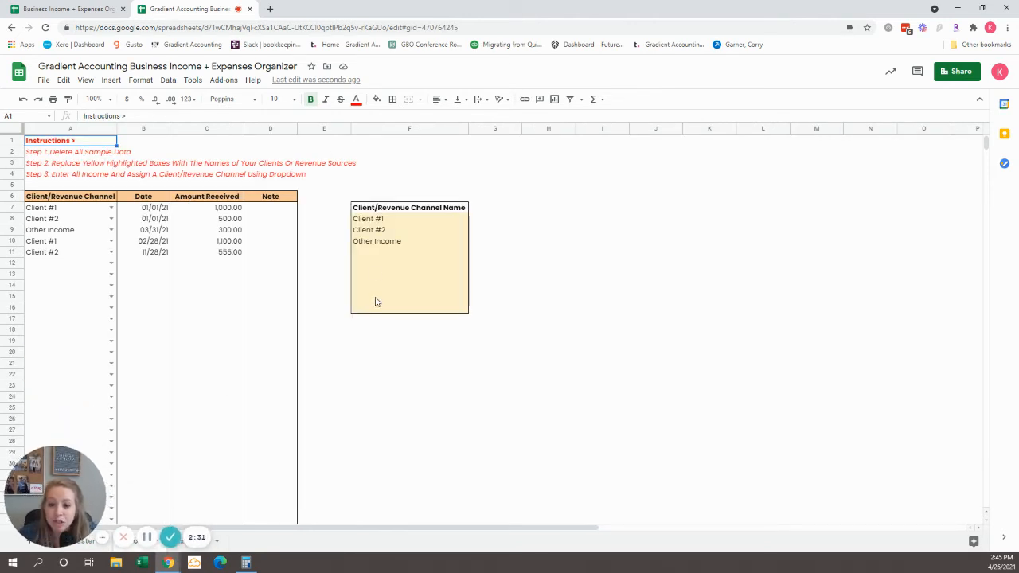
Step: Replace Client #1 with VIP KID in the Client/Revenue Channel Name list
left_click(385, 220)
left_click(387, 230)
left_click(389, 241)
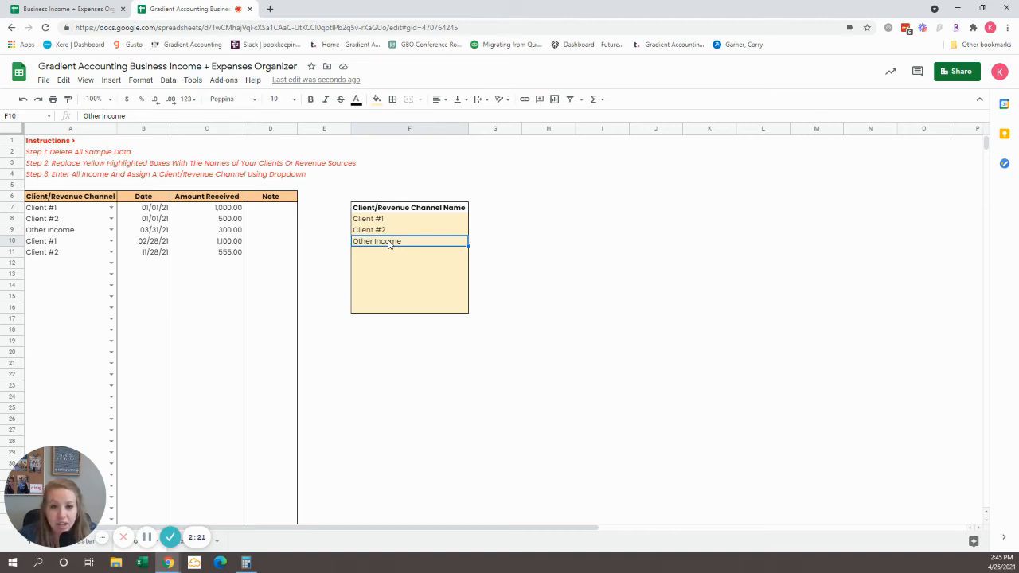
left_click(378, 211)
left_click(381, 220)
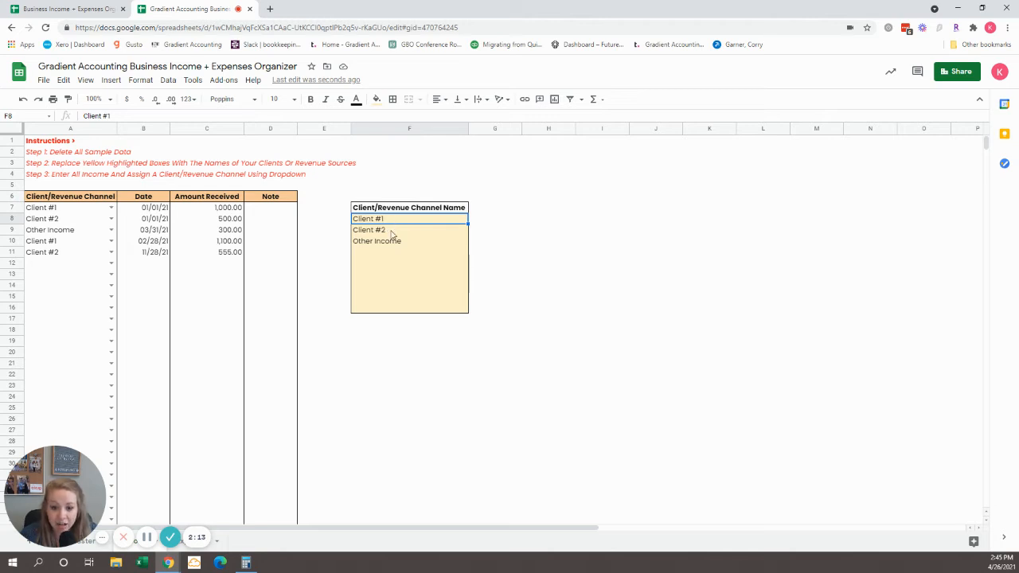
type("VIP ")
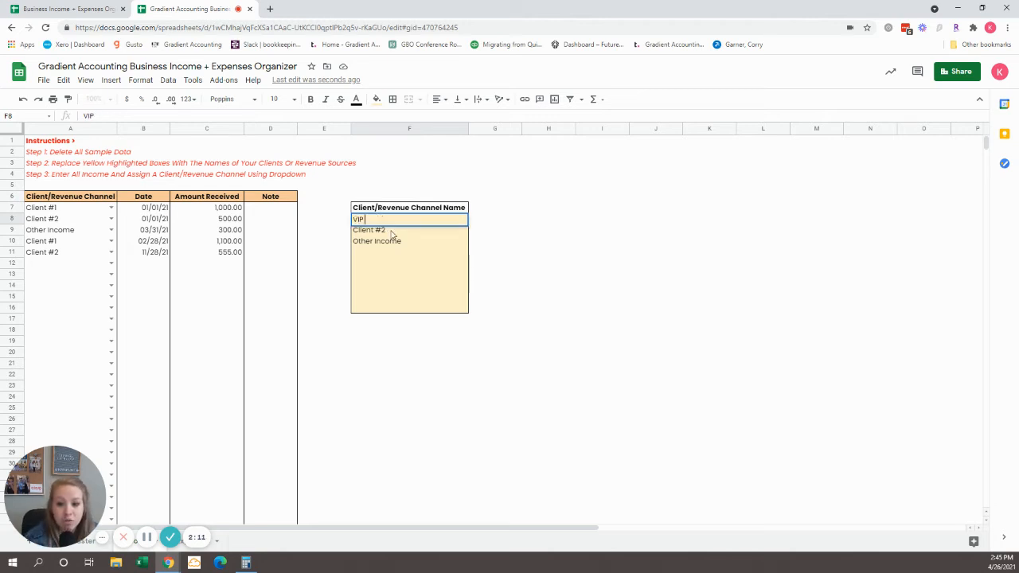
type("Ki")
key("Return")
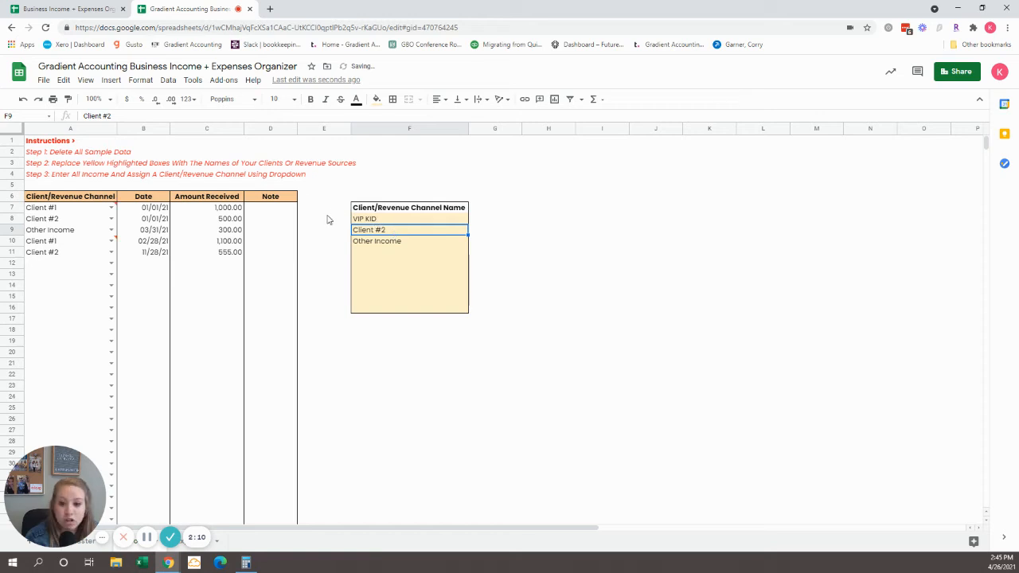
Step: Clear the Client #2 and Other Income entries from the Client/Revenue Channel Name list
key("Delete")
left_click(366, 247)
key("Delete")
Step: Fill the first three cells of the Client/Revenue Channel Name list with the clients' full names, replacing VIP KID
left_click(382, 212)
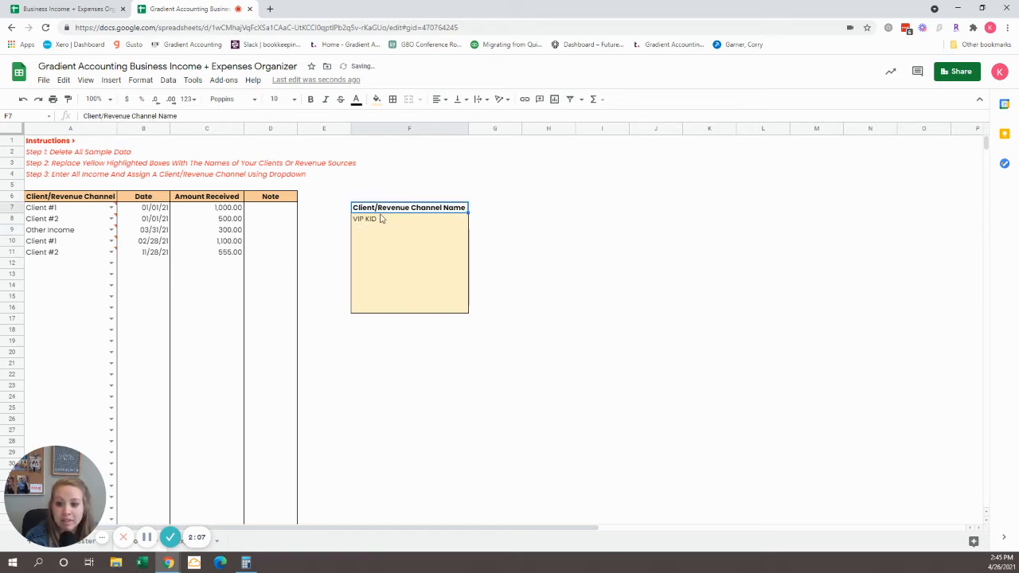
left_click(381, 221)
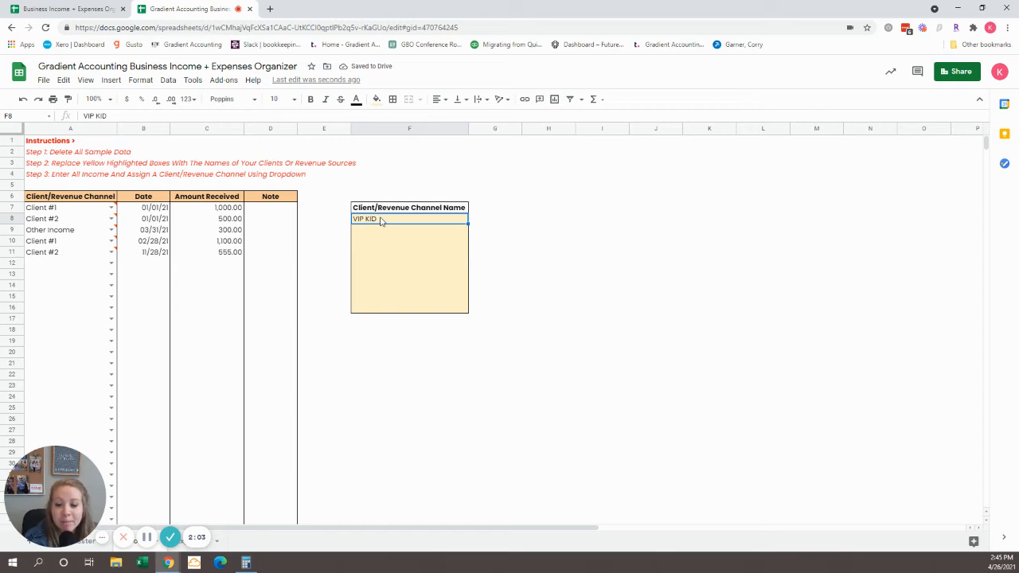
type("Jan")
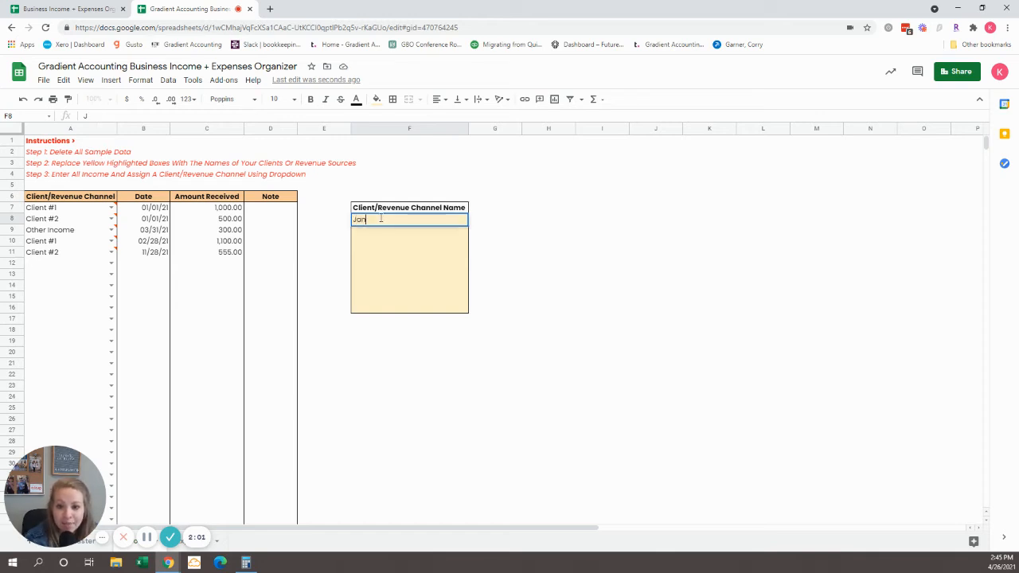
type("e Doe")
key("Return")
type("John D")
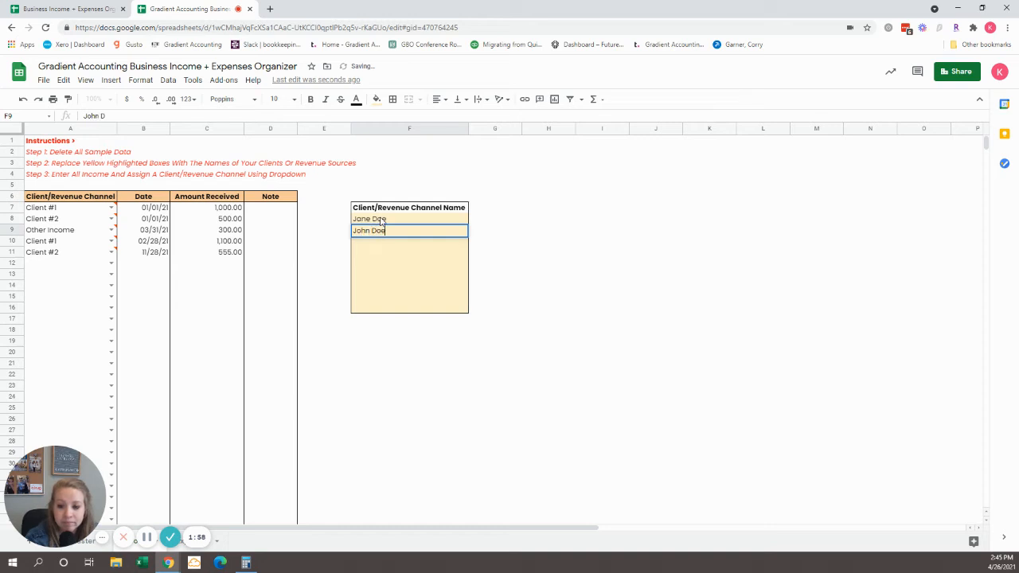
key("Return")
type("B")
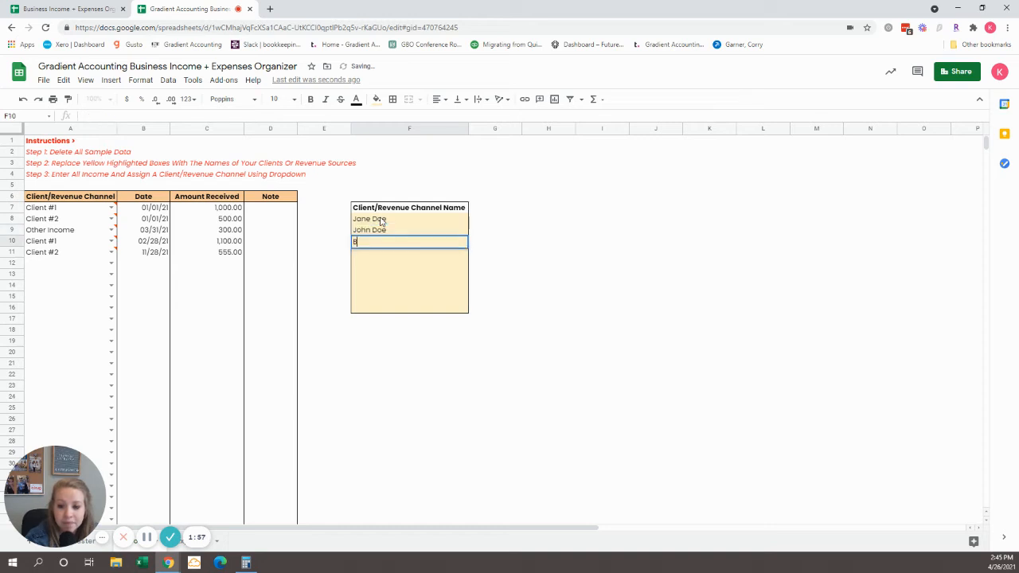
type("runo Mark")
key("Return")
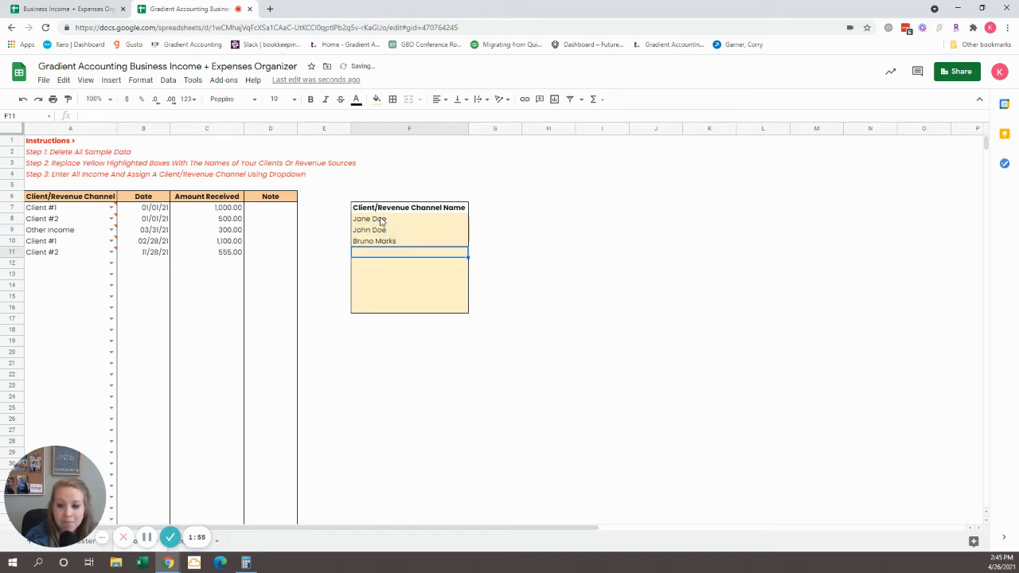
Step: Correct the third name in the Client/Revenue Channel Name list to Bruno Mars
key("Up")
key("Return")
key("BackSpace")
type("s")
key("Return")
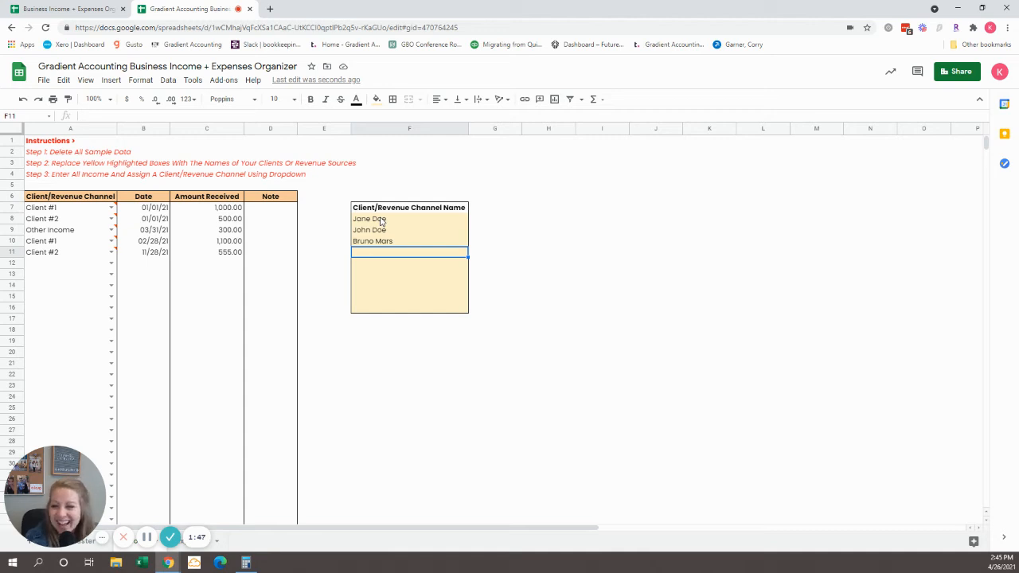
Step: Delete all sample income data in A7:D12
mouse_move(57, 213)
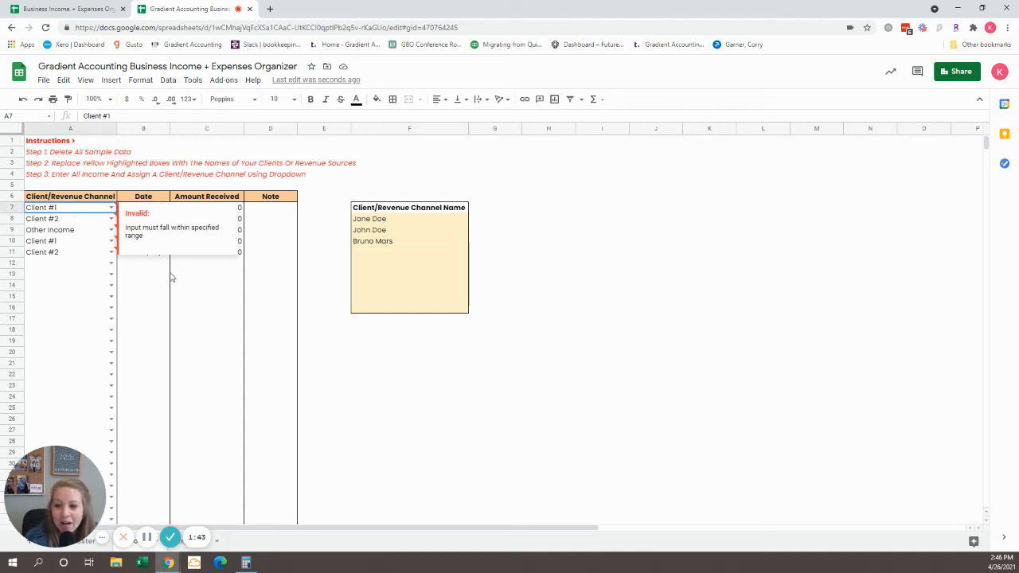
left_click_drag(66, 214, 261, 272)
key("Delete")
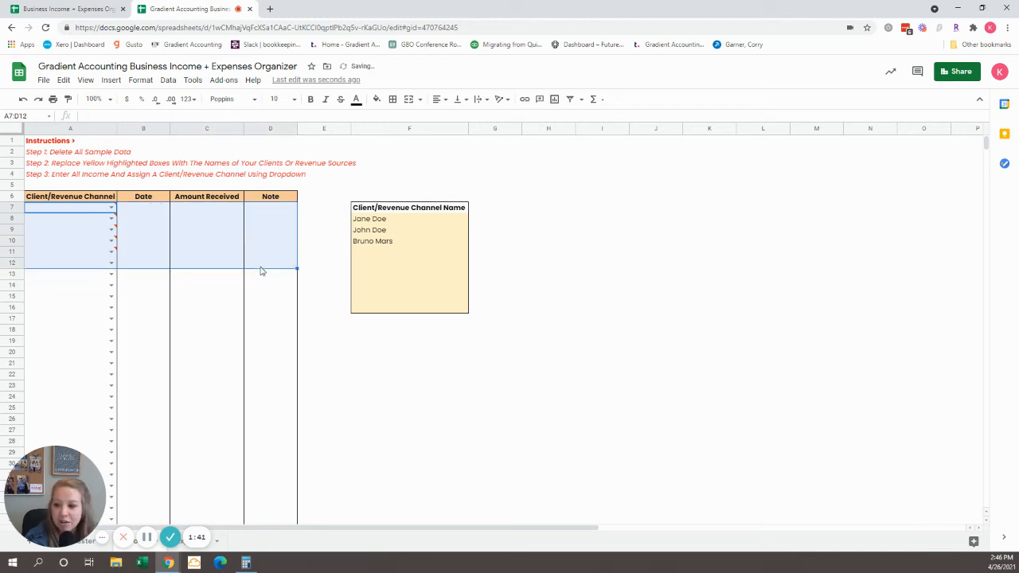
Step: Assign the first listed client to the first income row and set its date to 01/01/21
left_click(67, 212)
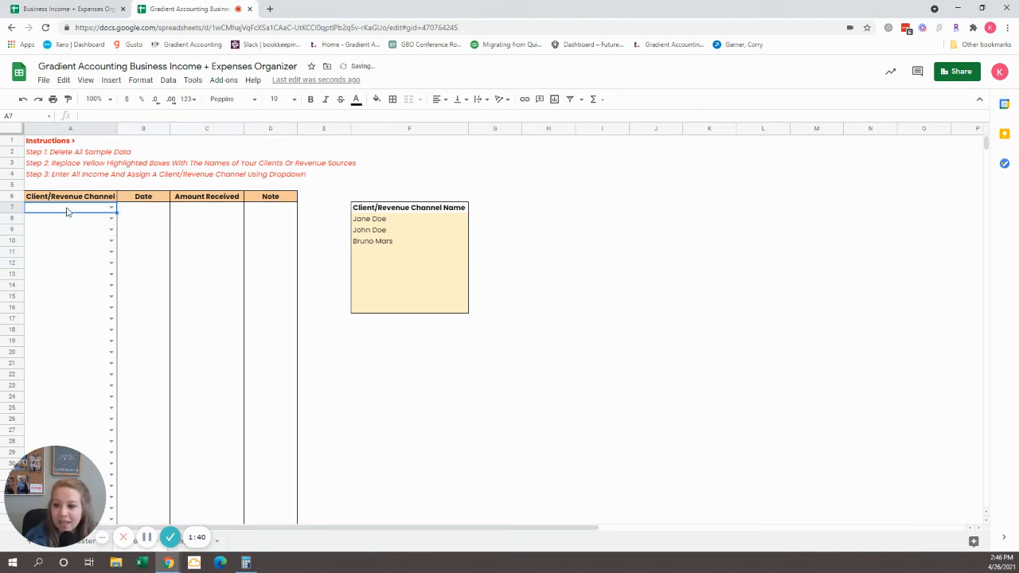
left_click(112, 208)
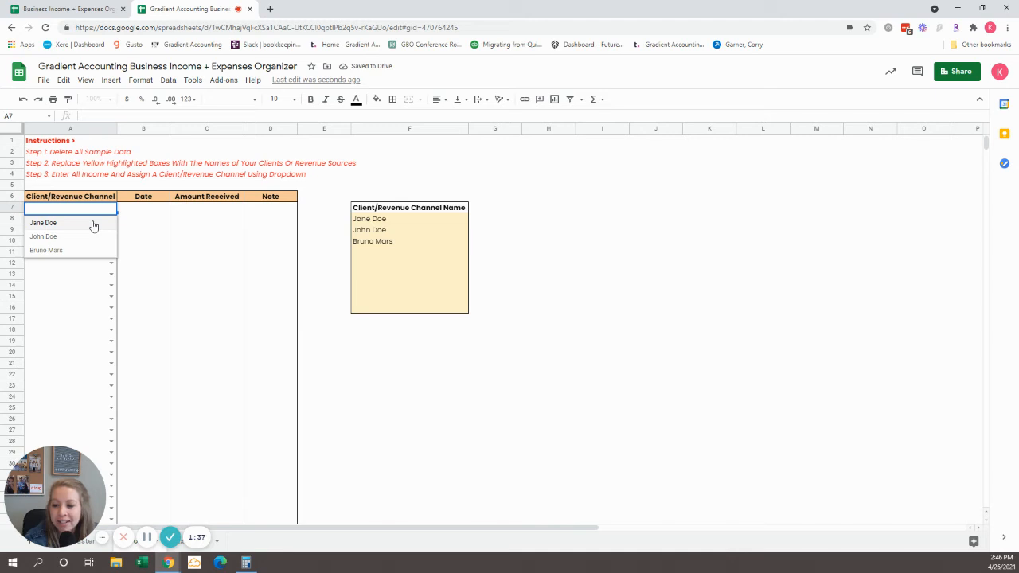
left_click(91, 224)
left_click(140, 210)
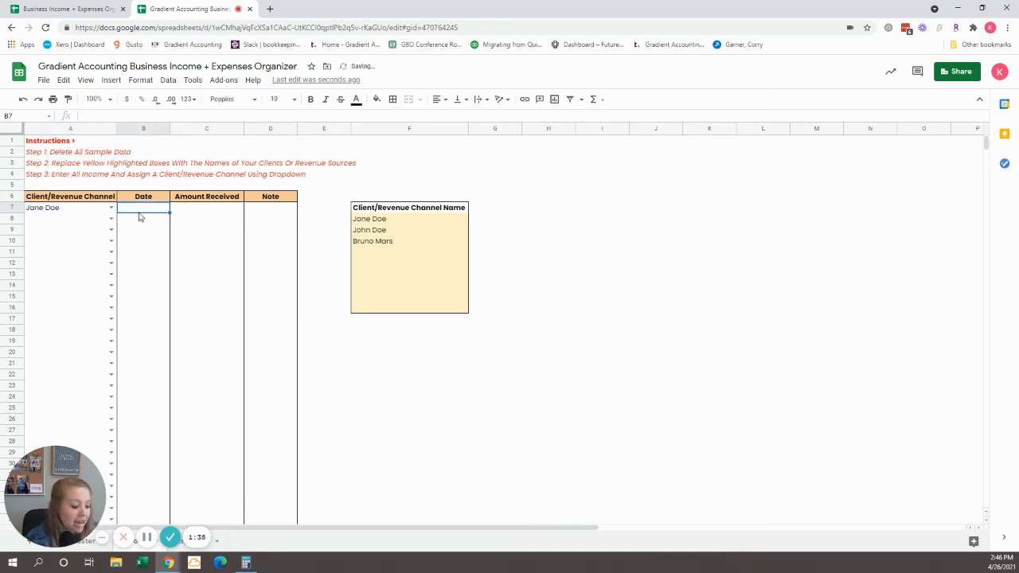
type("1/")
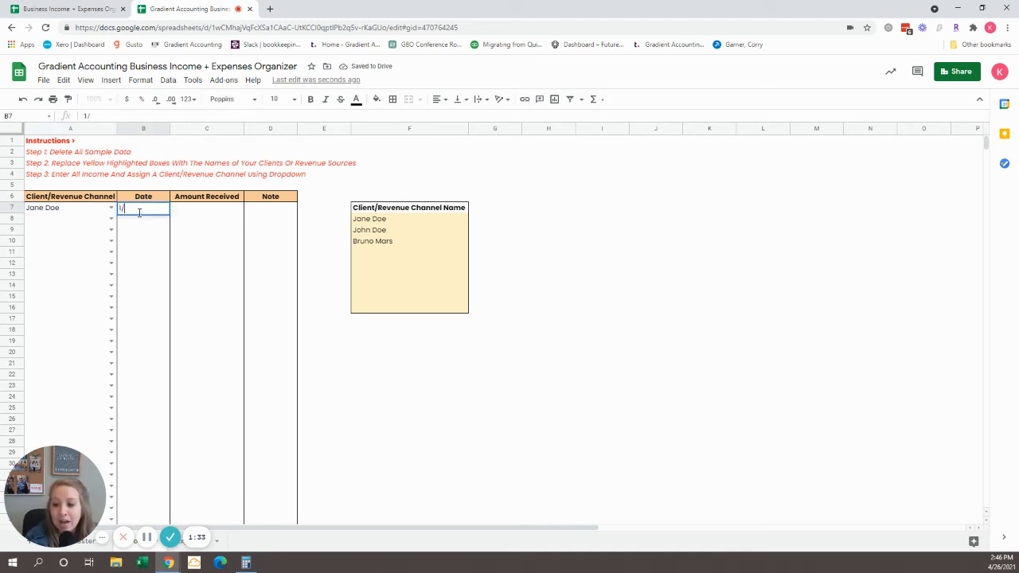
type("1/2021")
key("Tab")
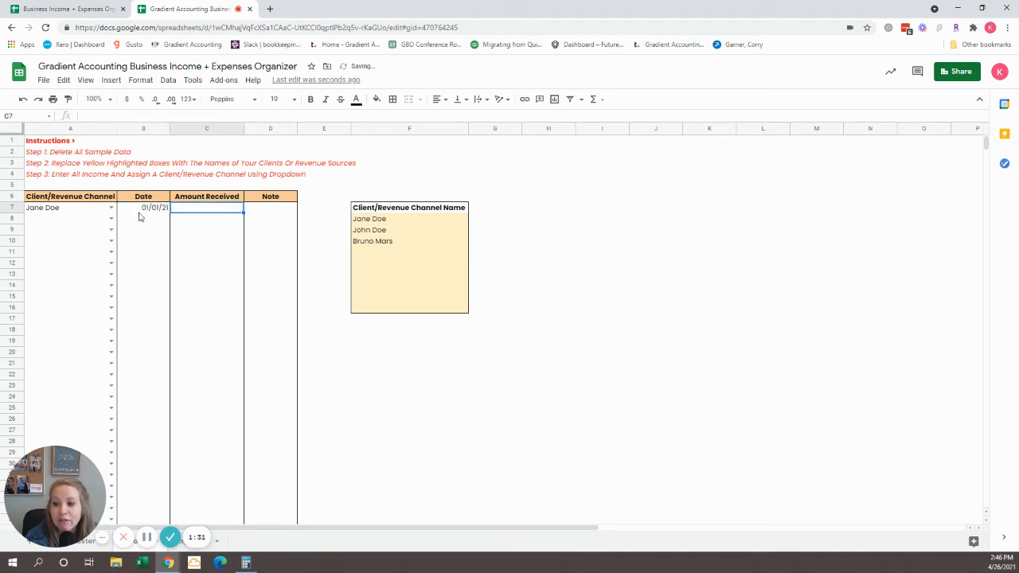
Step: Set the first income row's amount received to 1,000.00 and its note to Jan Retainer
type("1000")
key("Tab")
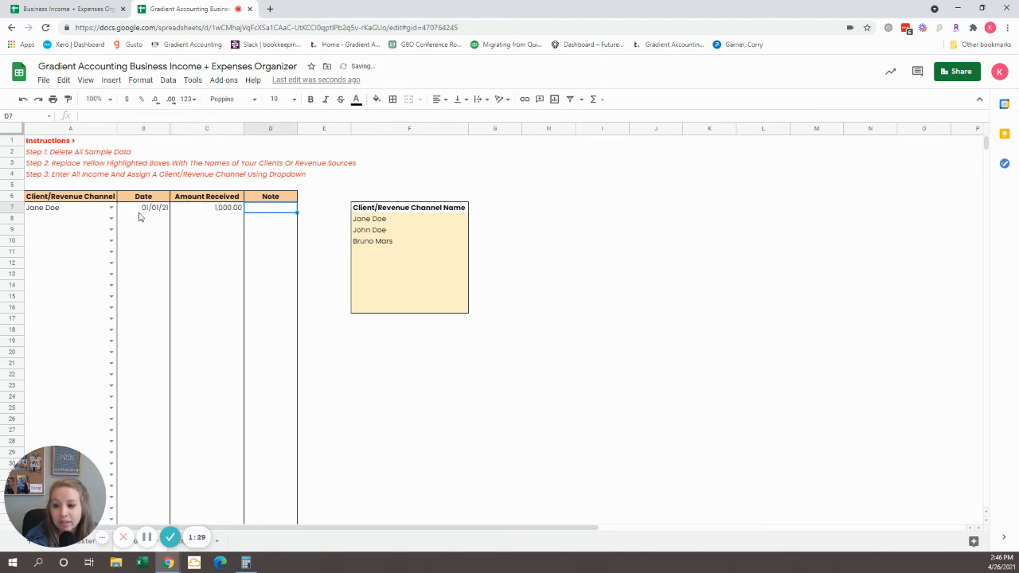
type("Jan Retrainer")
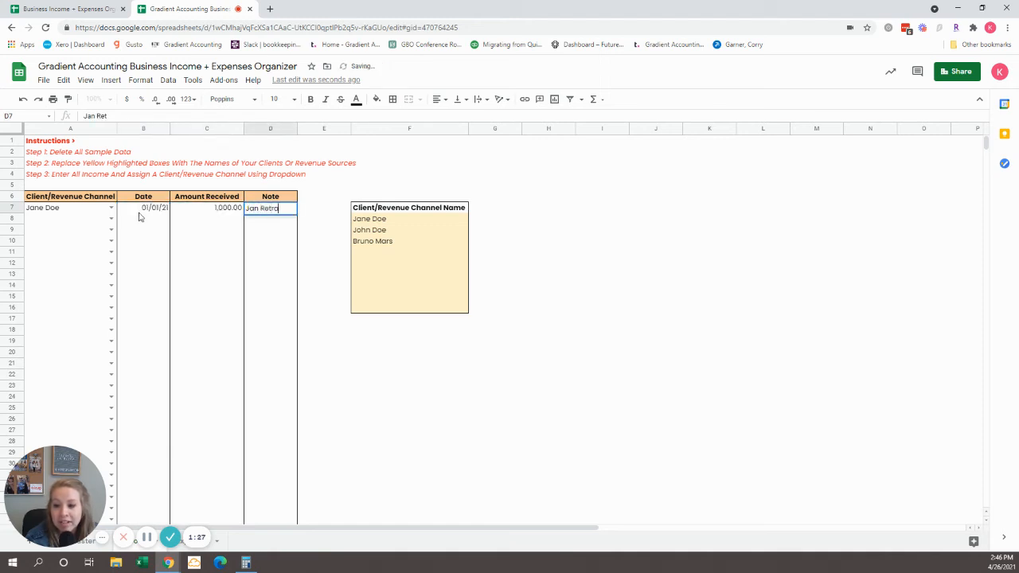
type("iner")
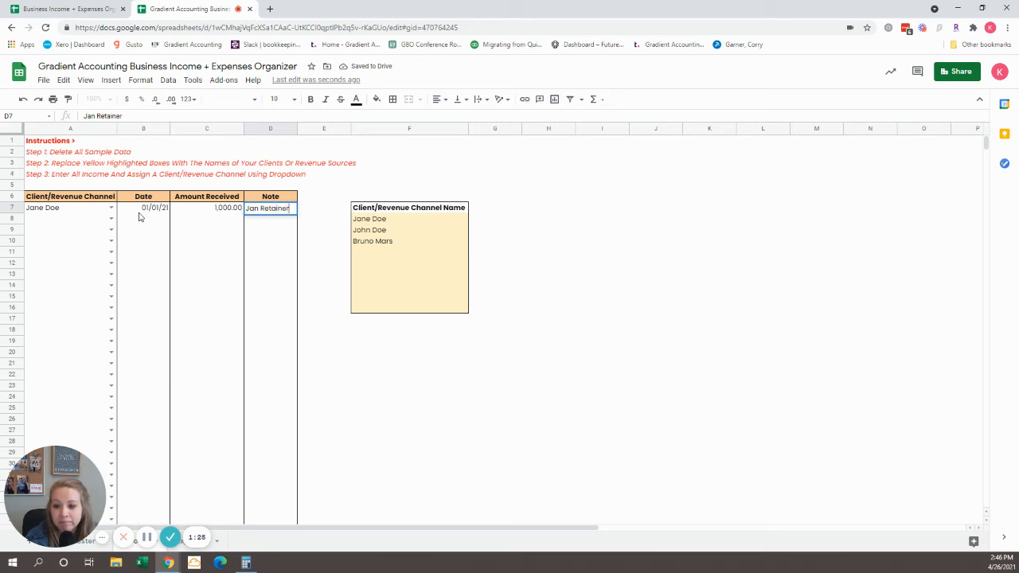
key("Return")
Step: Record income from the second listed client in row 8, dated 02/01/21, for 350.00 with the note Taxes
type("joh")
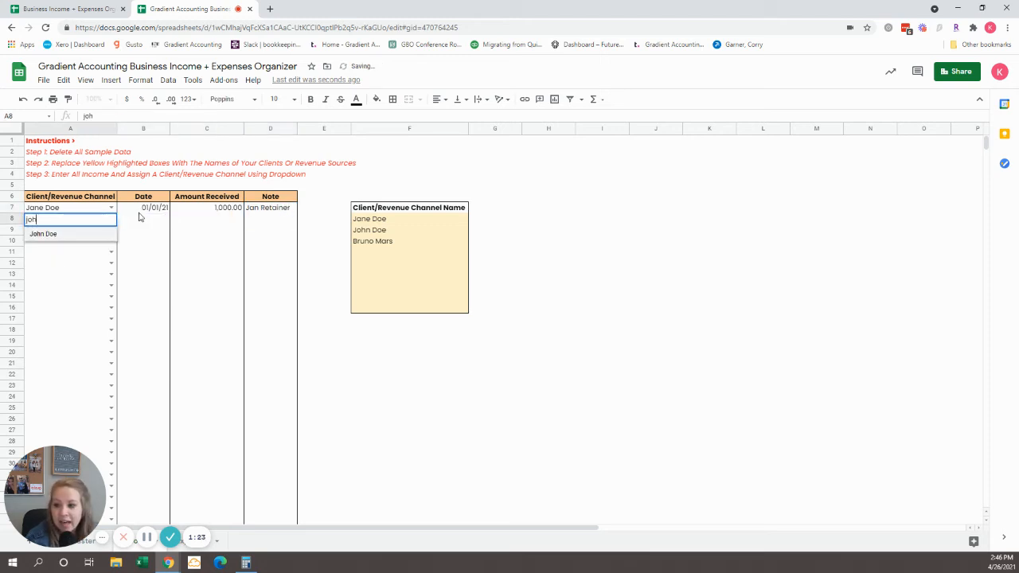
key("Return")
left_click(140, 217)
type("2")
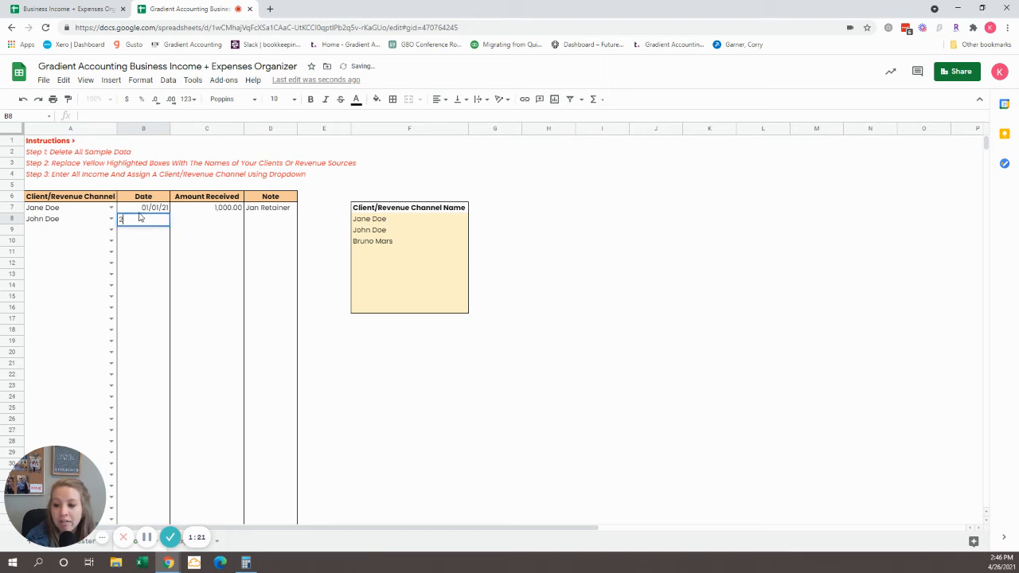
type("/01/21")
key("Tab")
type("3")
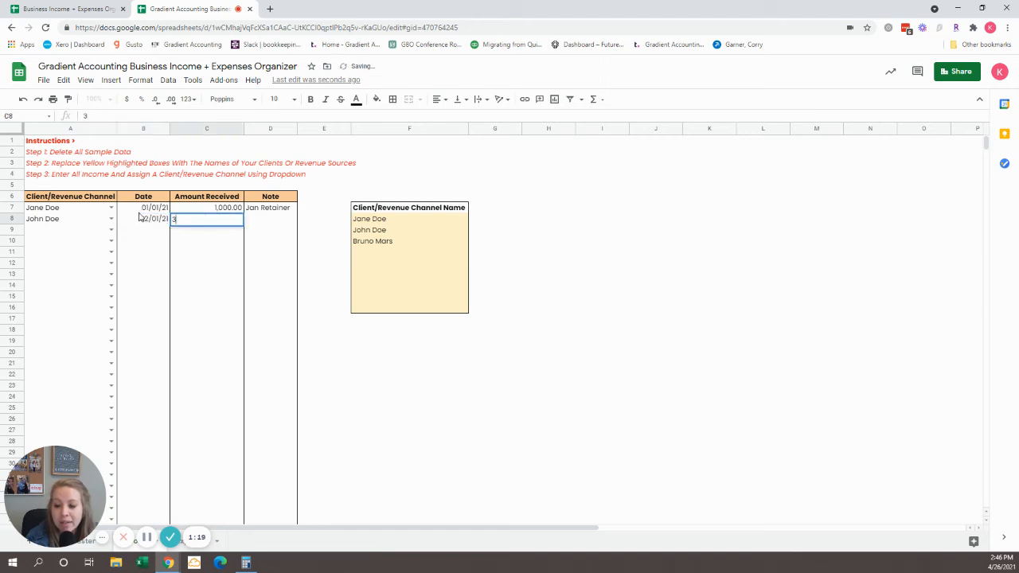
key("Tab")
type("Tax")
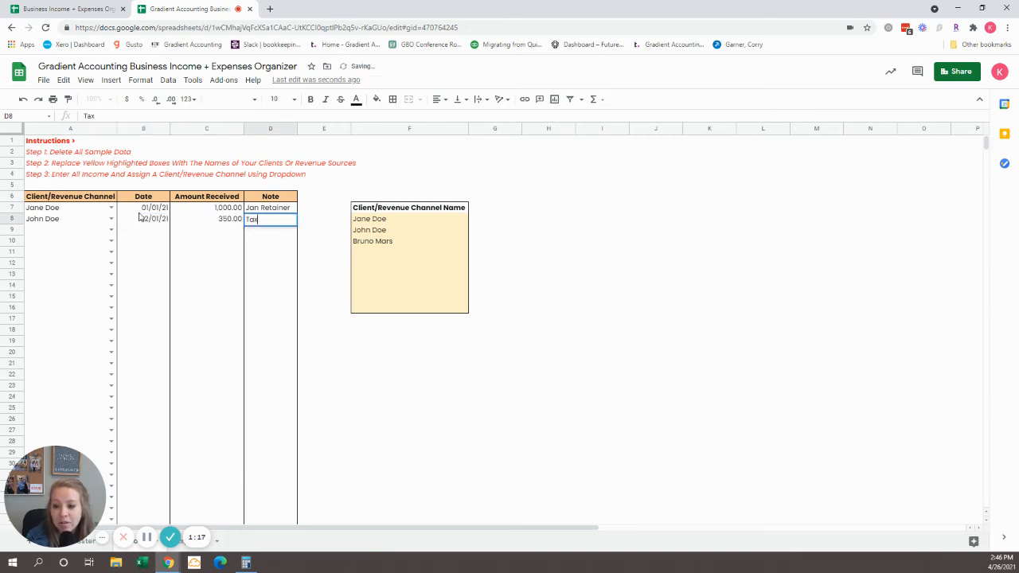
key("Return")
key("Left")
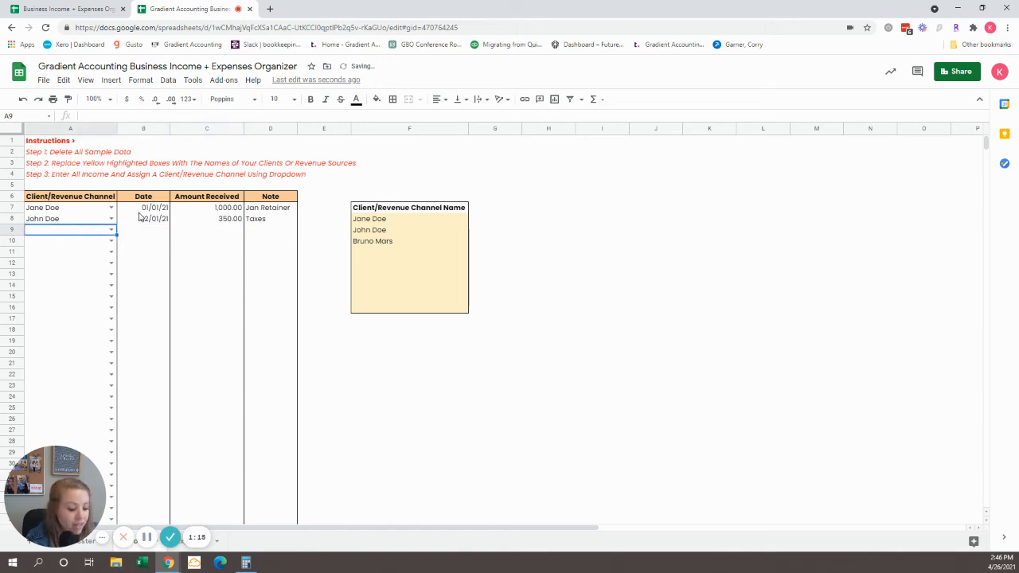
Step: Record income from Bruno Mars in row 9, dated 03/01/21, for 4,000.00 with the note Mar Retainer
left_click(272, 228)
left_click(101, 232)
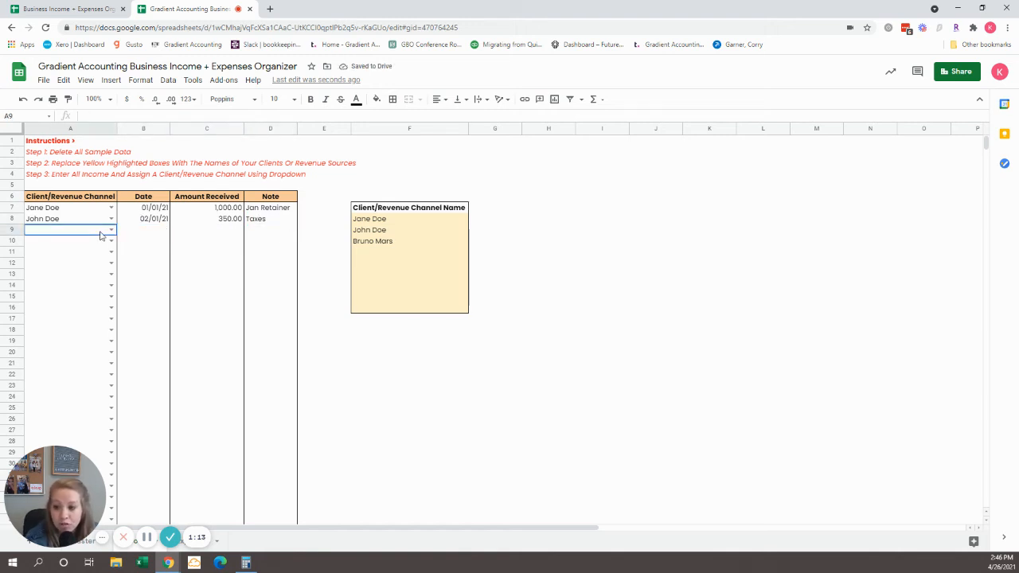
type("Bruno Mars")
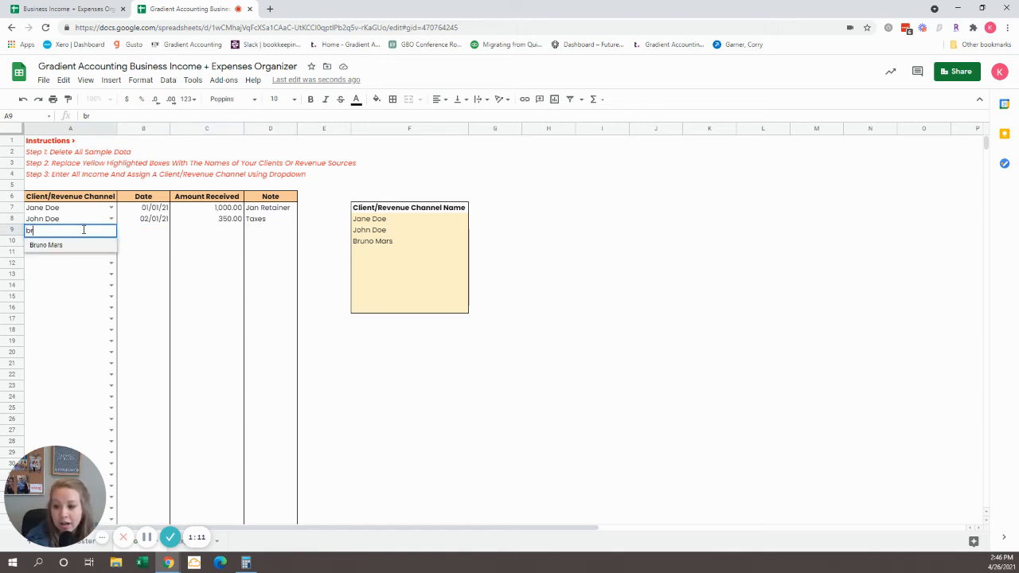
key("Return")
key("Tab")
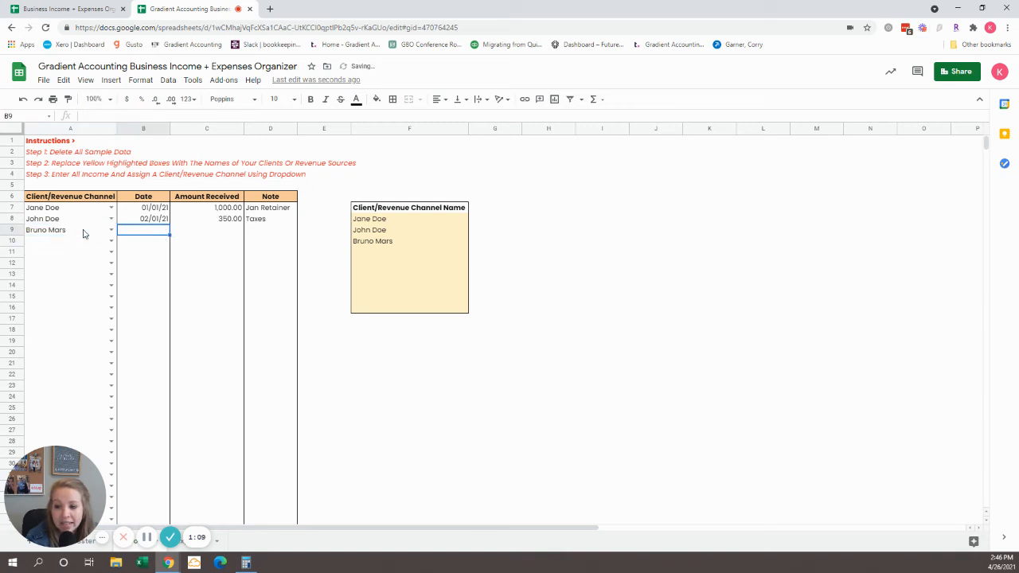
type("03/01/21")
key("Tab")
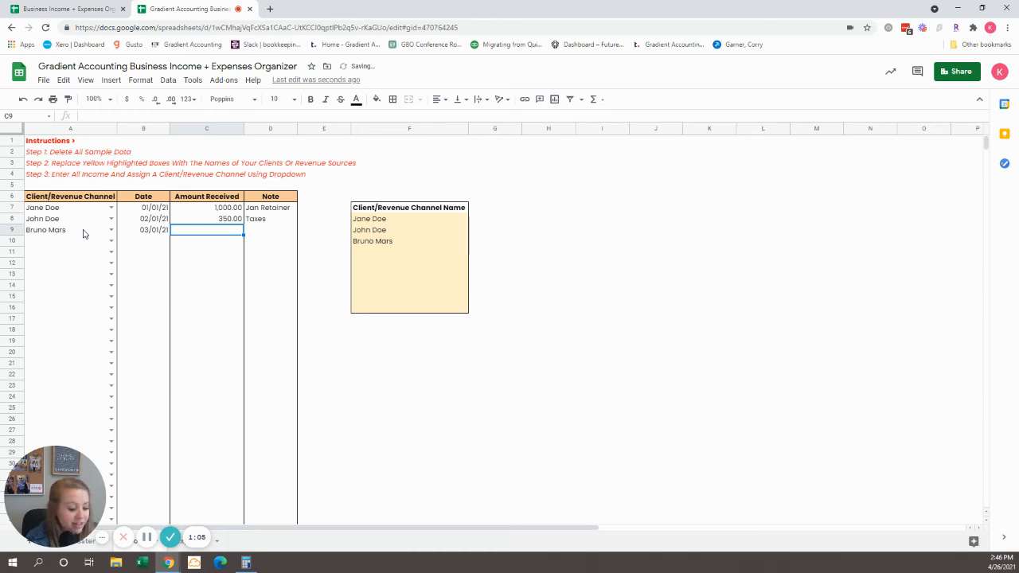
type("4000")
key("Tab")
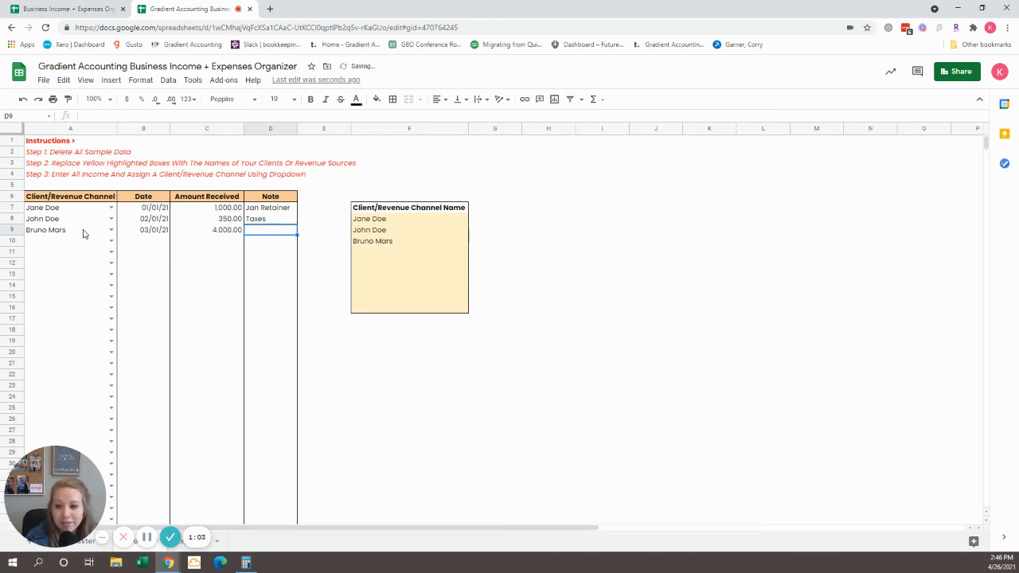
type("Mar Retainer")
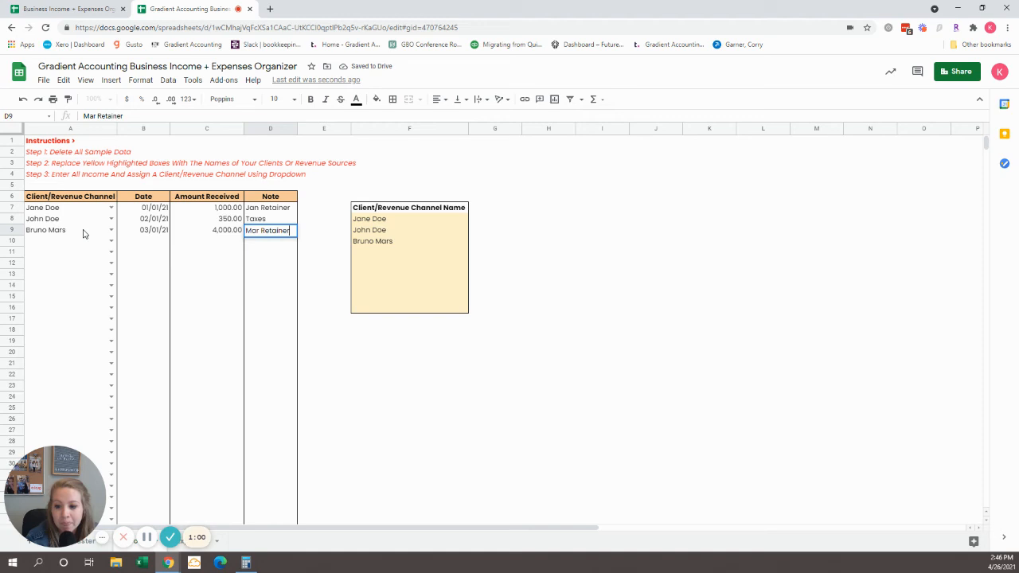
key("Return")
key("Up")
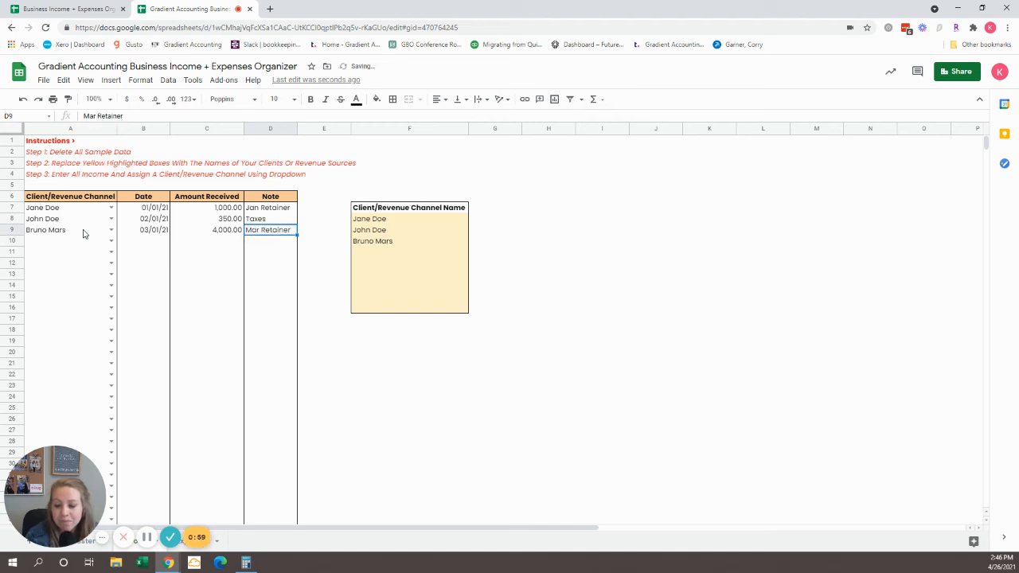
Step: Open the Expenses sheet
left_click_drag(10, 496, 10, 451)
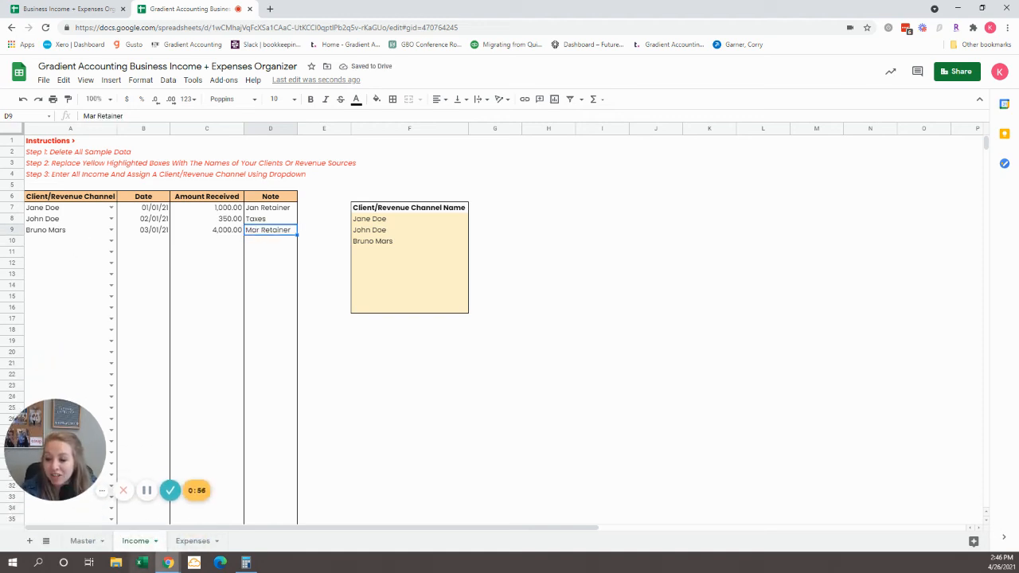
left_click(195, 543)
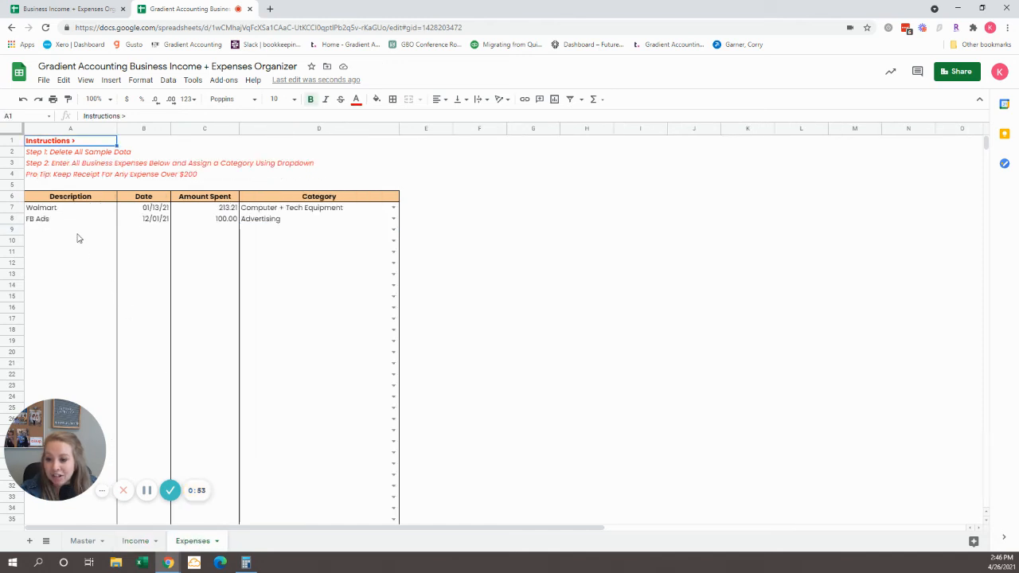
Step: Add an expense described as Mastermind Group in row 9 of the Expenses sheet, dated 03/01/21
left_click(78, 232)
key("Up")
key("Up")
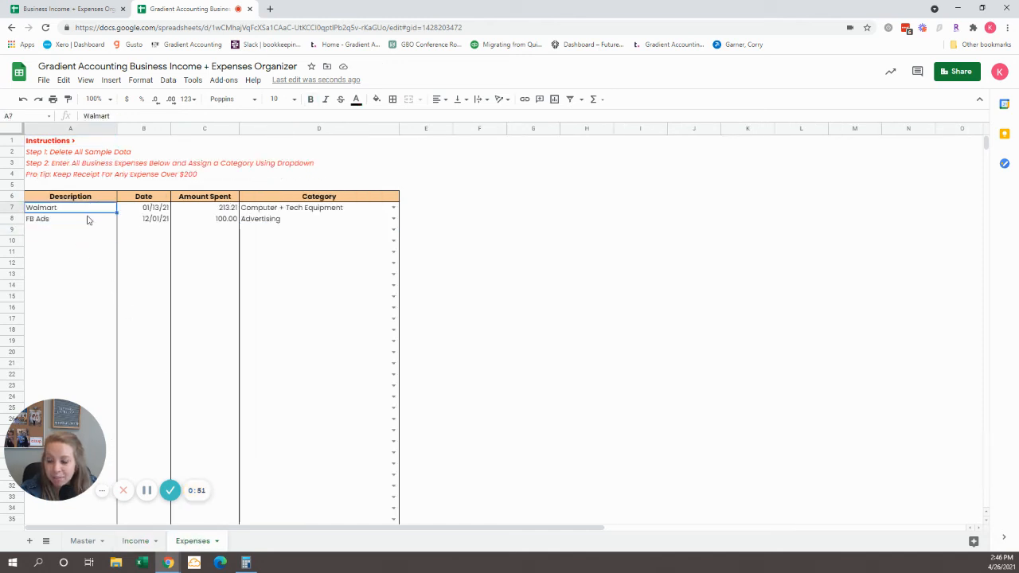
left_click(84, 220)
left_click(83, 230)
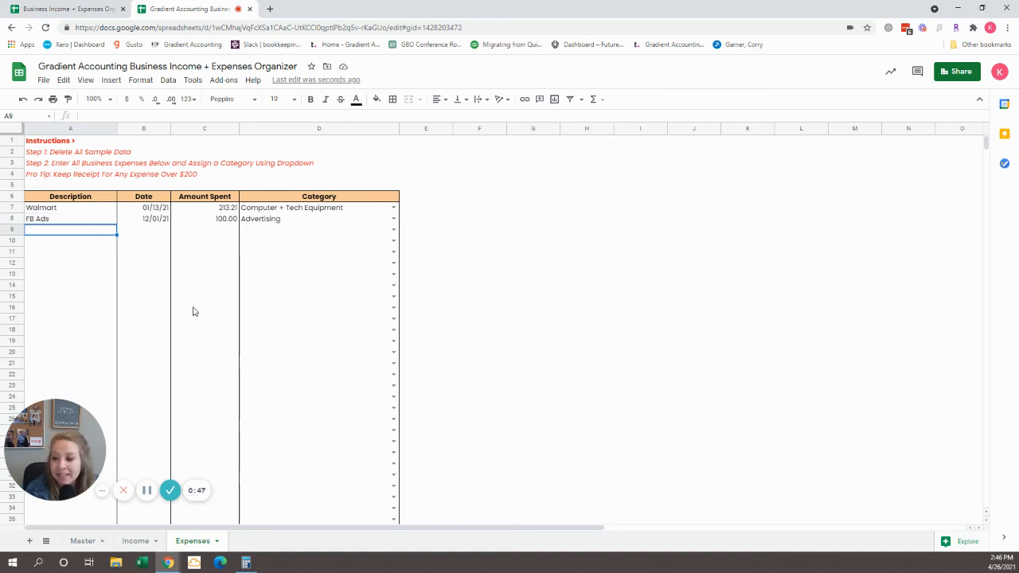
type("Mastermind")
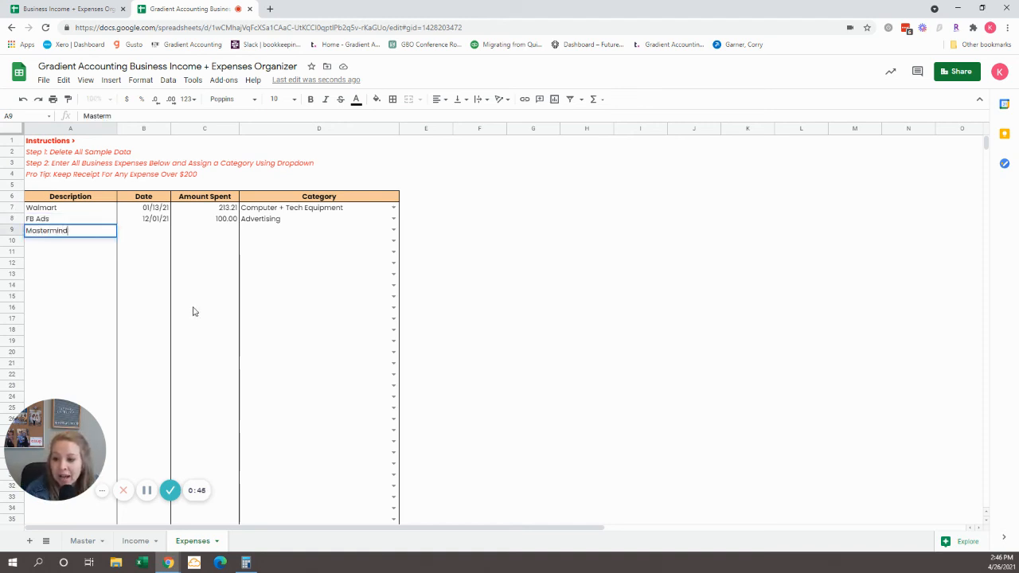
type(" Group")
key("Tab")
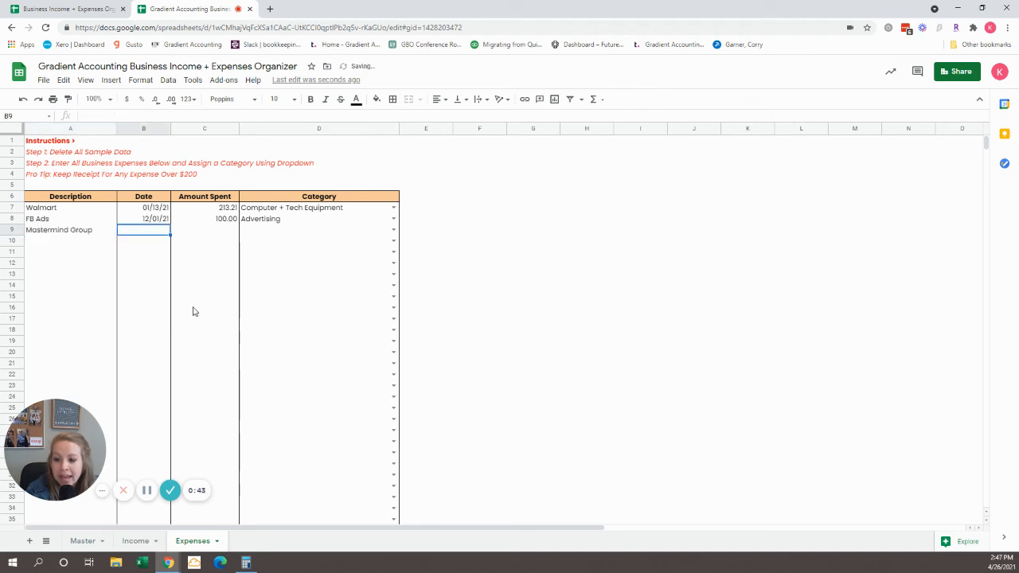
type("3/01/21")
key("Tab")
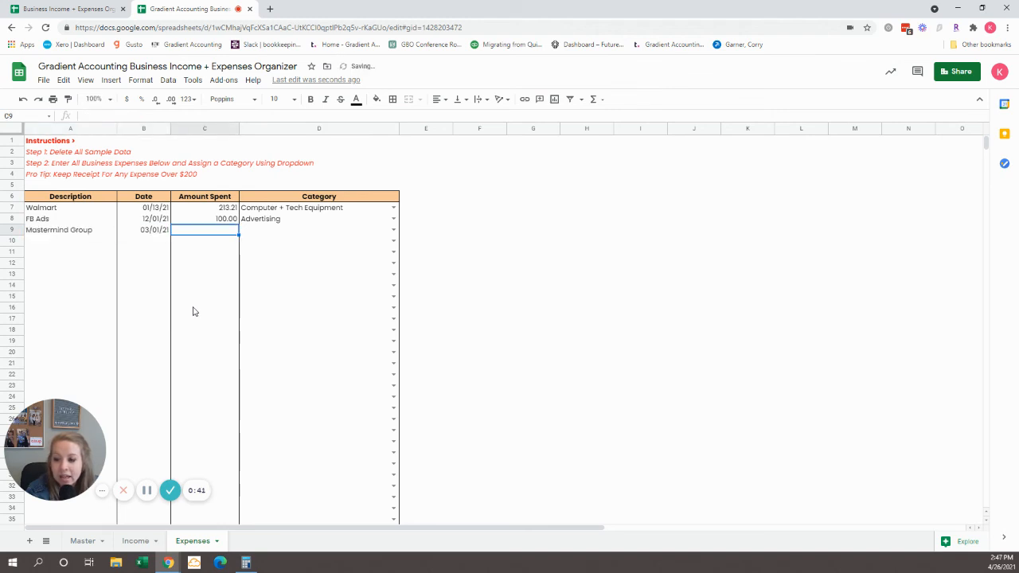
Step: Set the Mastermind Group expense's amount spent to 400.00 and its category to Training + Education
type("4000")
key("Tab")
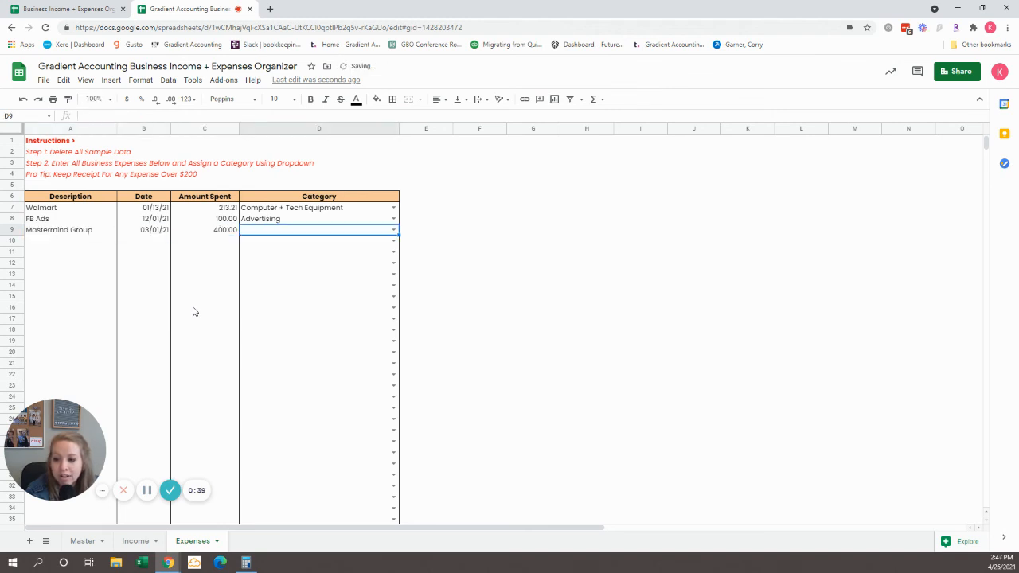
left_click(394, 230)
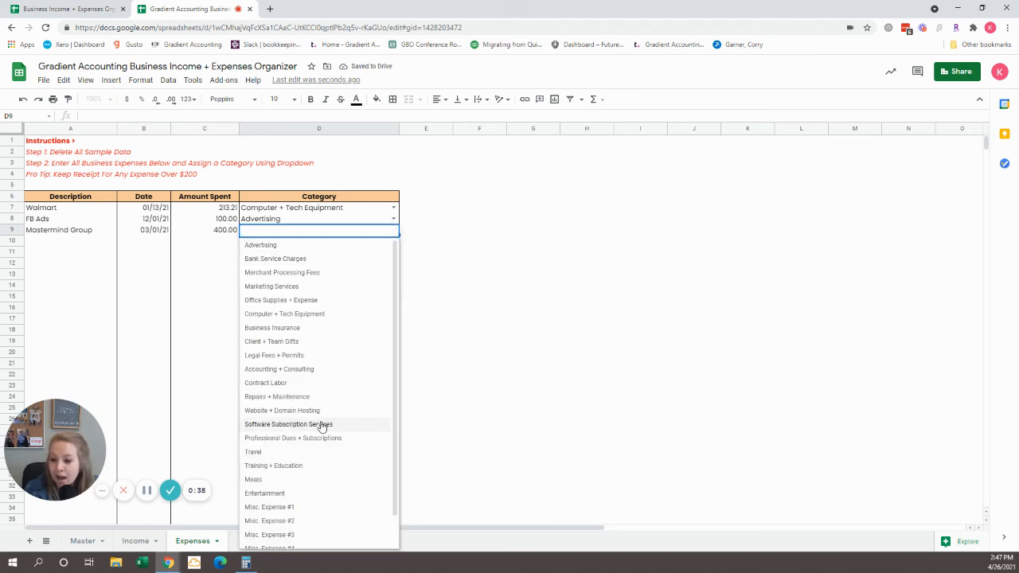
left_click(309, 462)
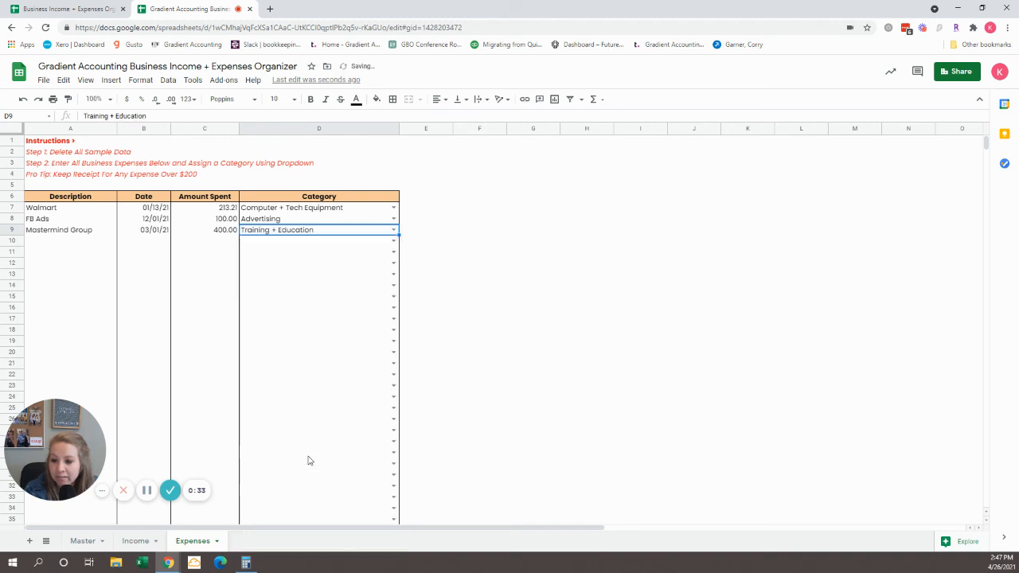
Step: Open the Master sheet and examine the February and year-to-date cells of the Total Income row
left_click(83, 541)
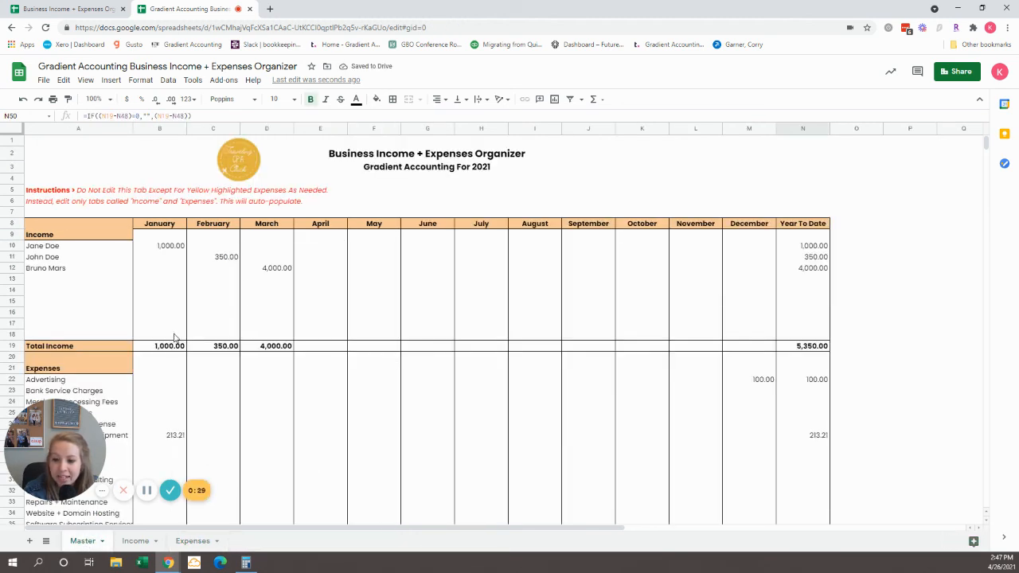
scroll(175, 339, "down", 1)
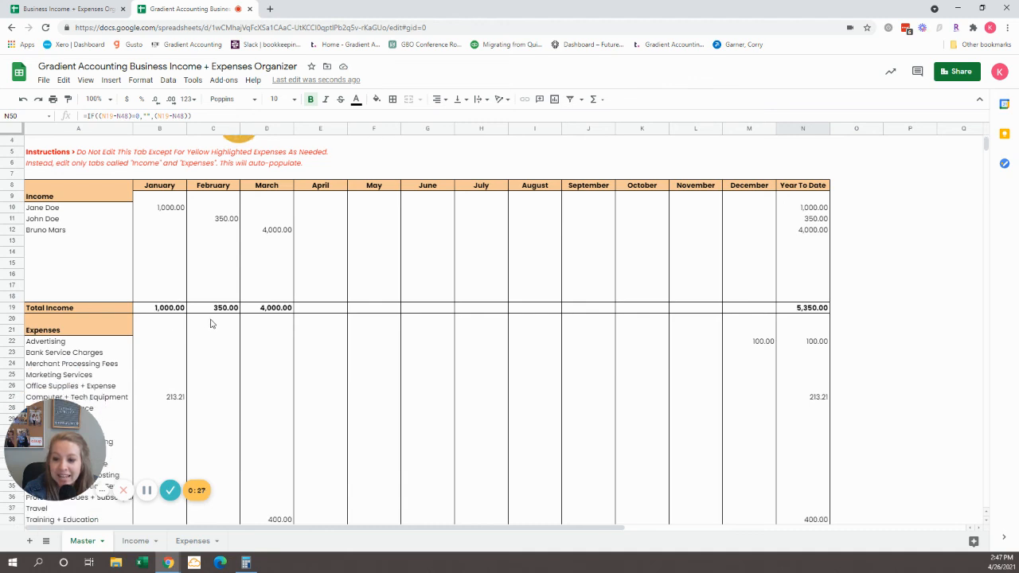
scroll(213, 320, "up", 1)
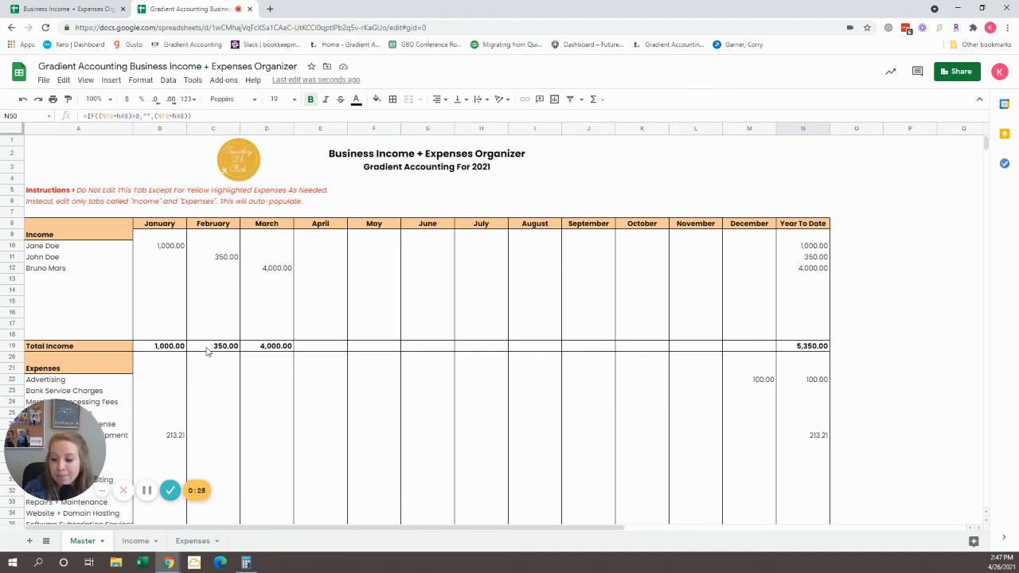
left_click(206, 349)
scroll(230, 360, "down", 3)
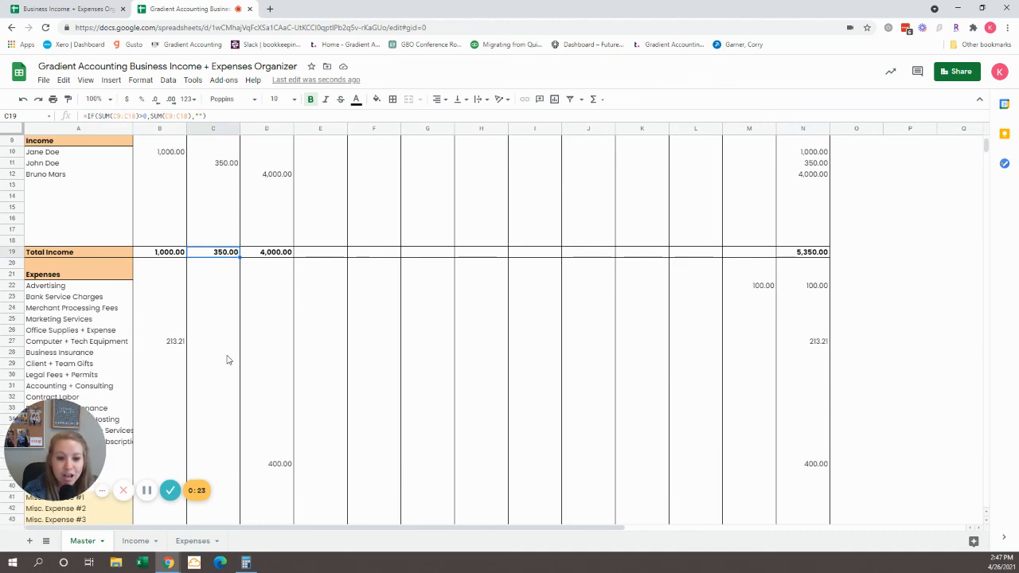
left_click(809, 254)
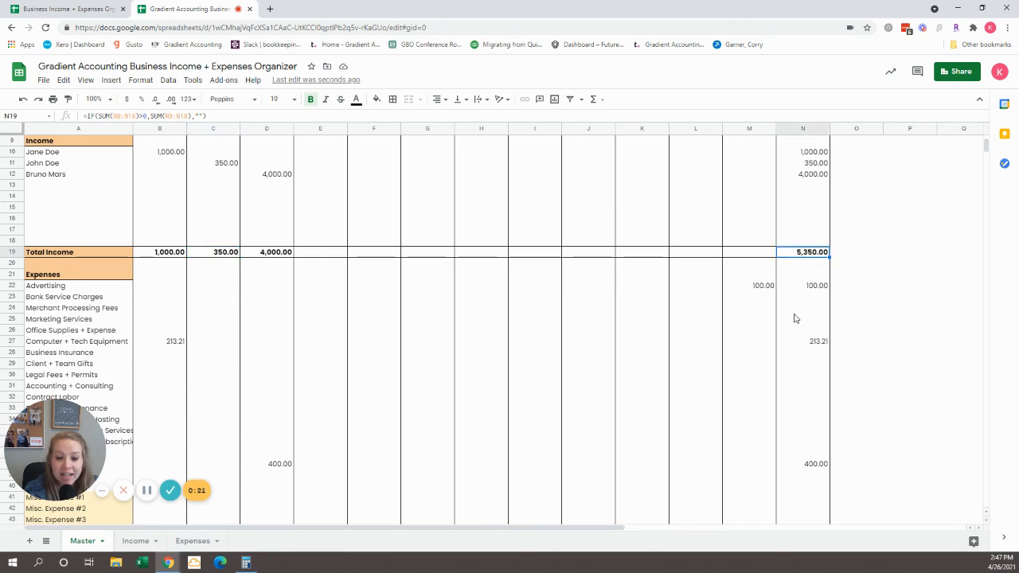
Step: Check the year-to-date expense total and the income-minus-expenses result on the Master sheet, plus the March income total
scroll(794, 318, "up", 3)
scroll(794, 318, "down", 5)
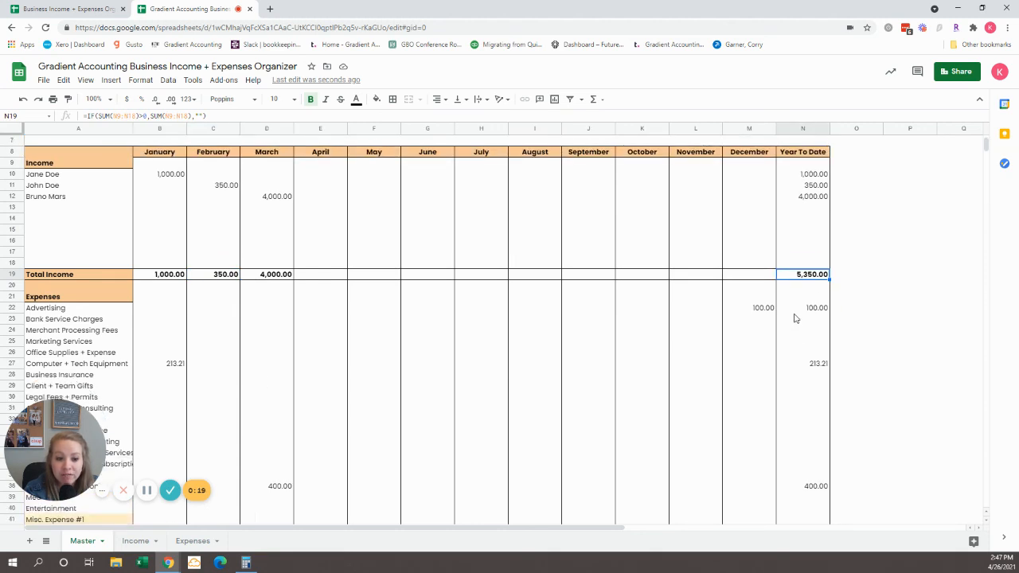
scroll(794, 318, "down", 2)
left_click(792, 420)
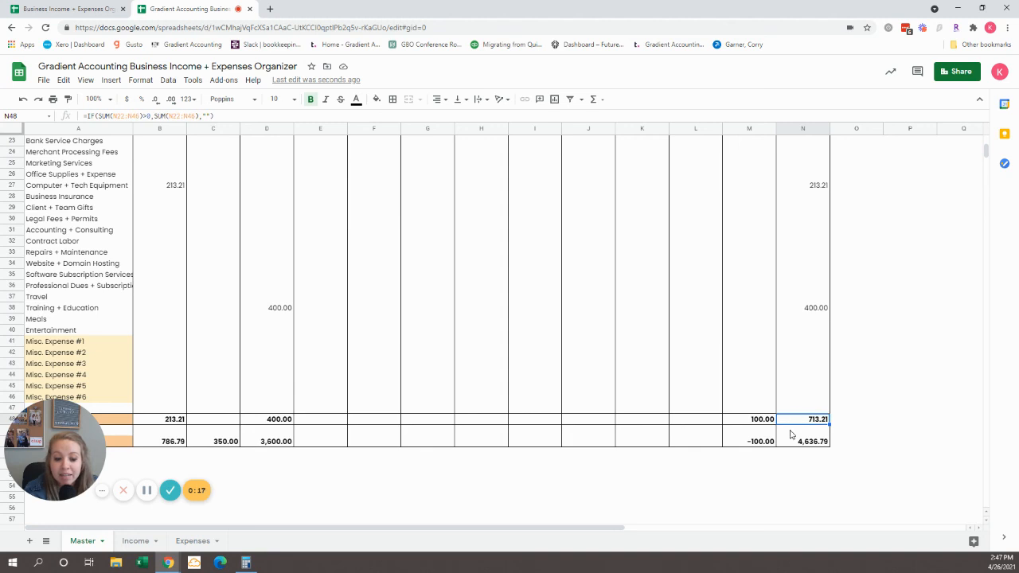
left_click(791, 443)
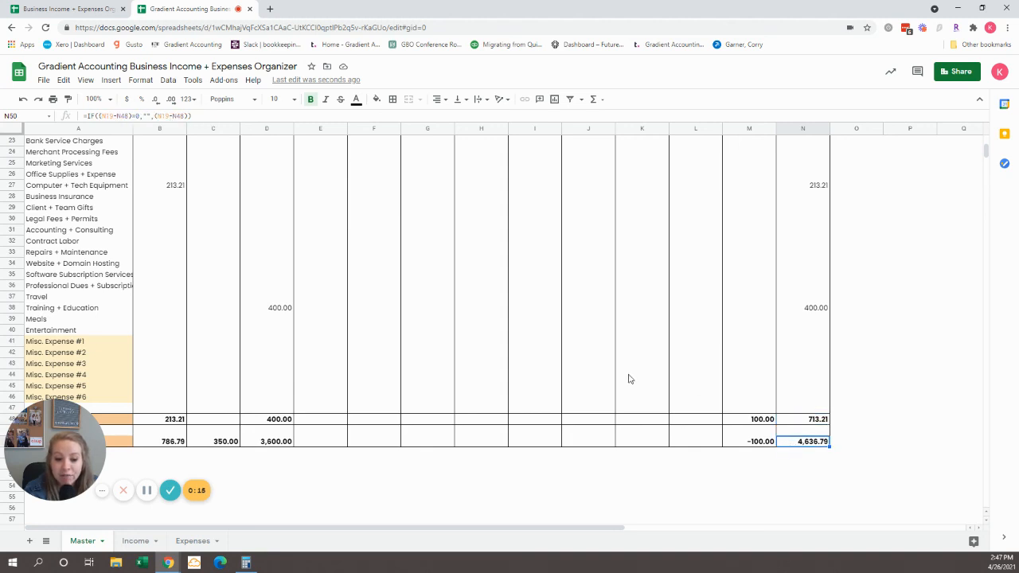
scroll(629, 379, "up", 7)
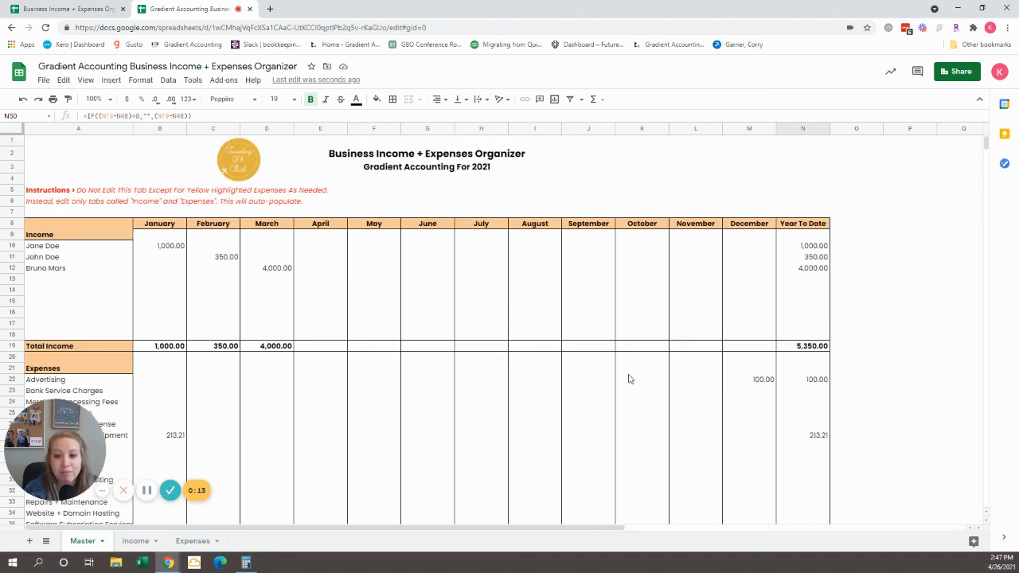
left_click(263, 347)
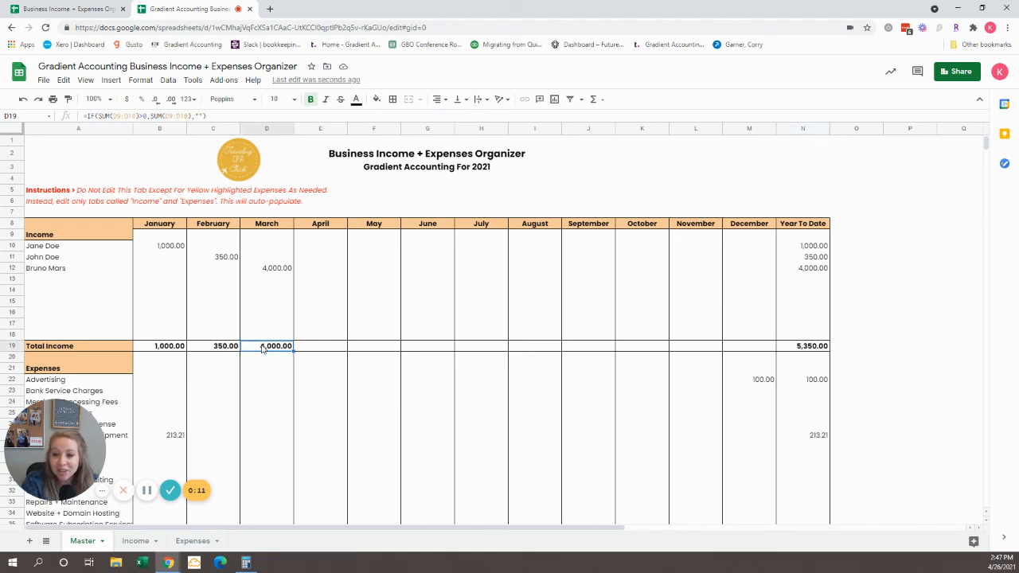